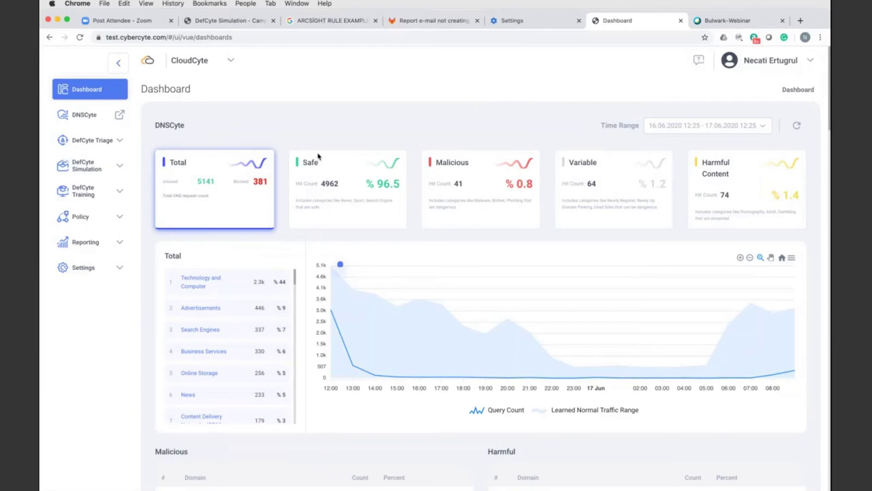
- Review the overview dashboard's DNS, triage, simulation and training figures, then open the DefCyte Triage dashboard
scroll(395, 179, down, 1)
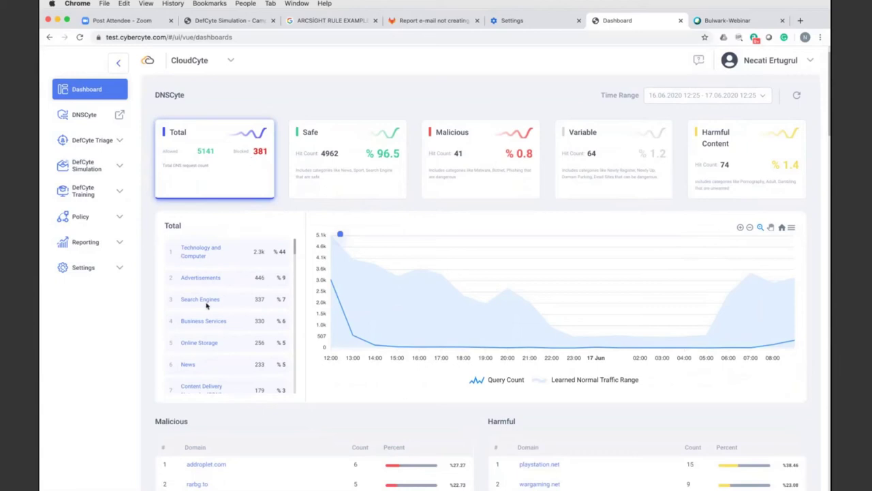
scroll(207, 305, down, 3)
scroll(355, 314, down, 5)
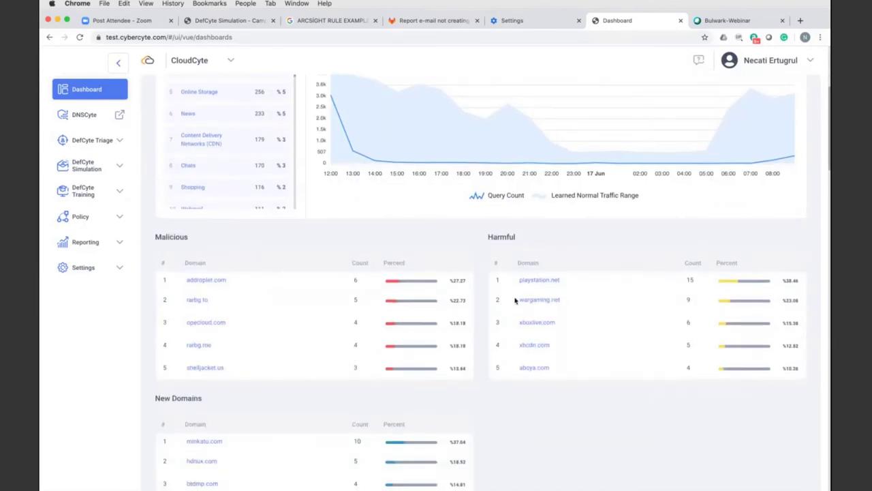
scroll(384, 337, down, 1)
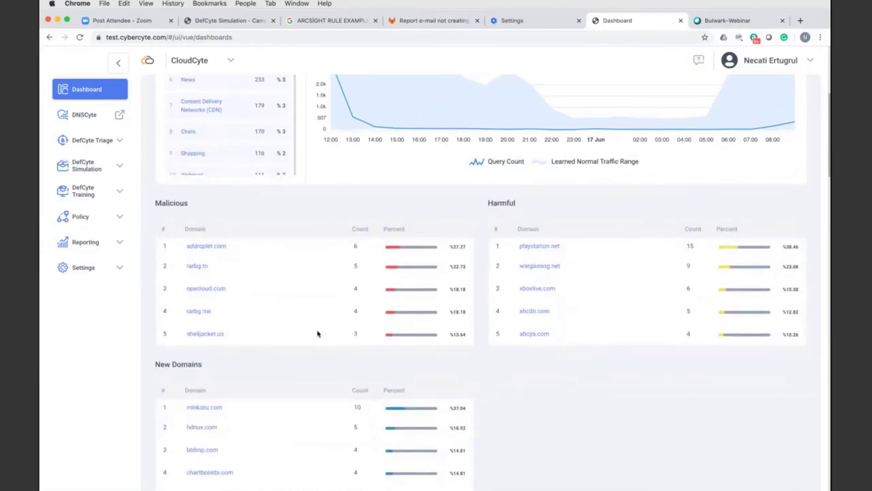
scroll(286, 333, down, 1)
scroll(265, 322, down, 2)
scroll(265, 322, down, 6)
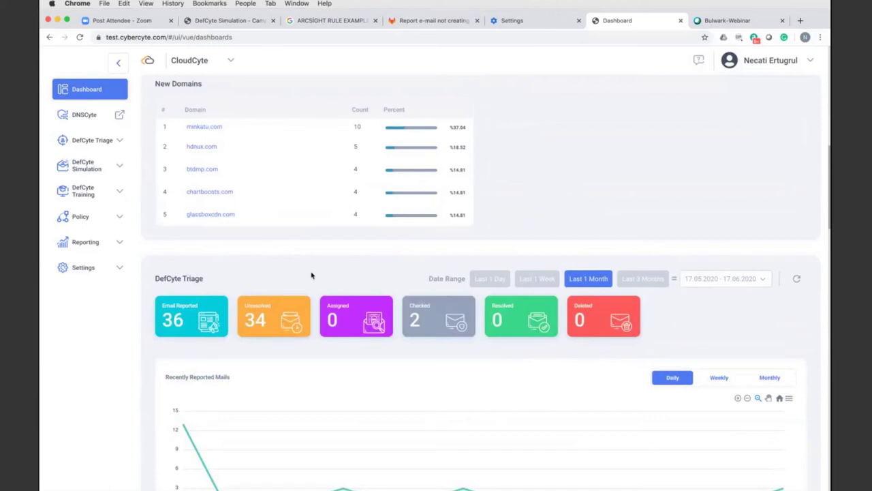
scroll(312, 275, down, 2)
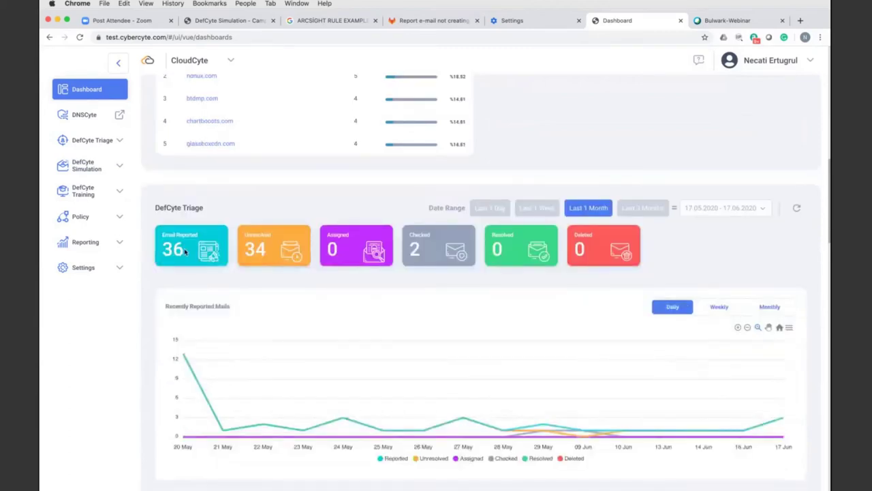
scroll(385, 247, down, 1)
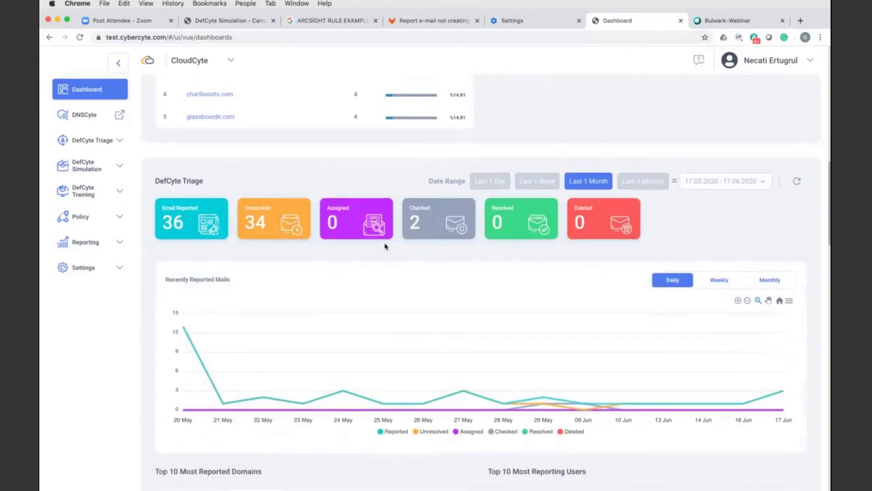
scroll(385, 247, down, 10)
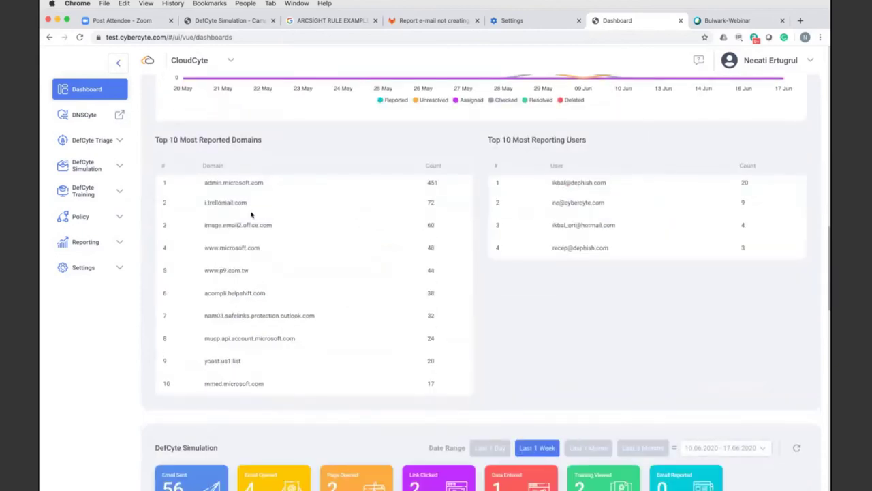
scroll(543, 206, down, 2)
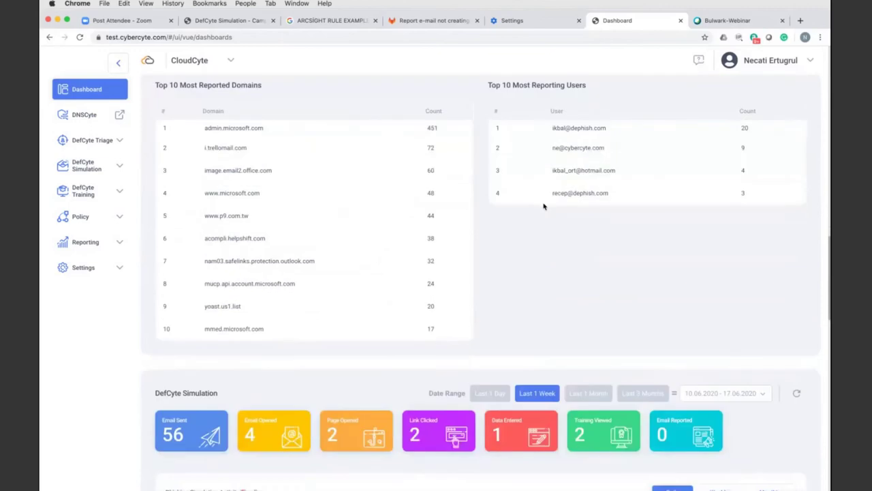
scroll(543, 206, down, 8)
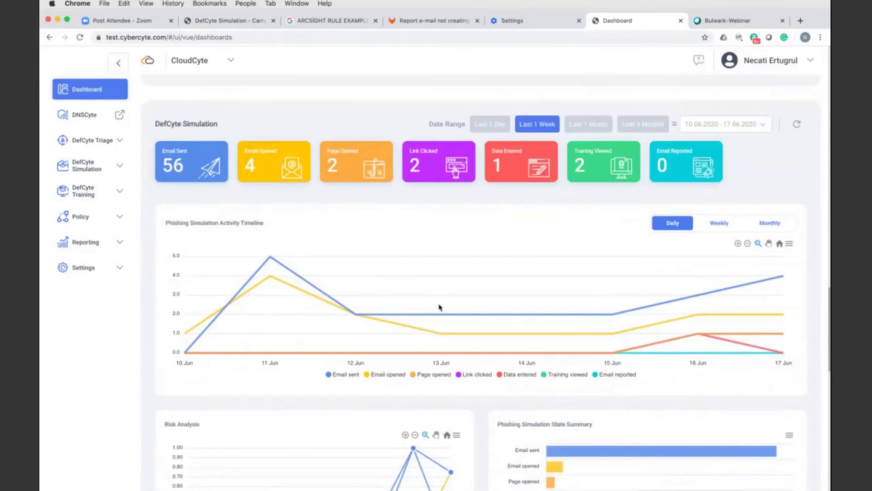
scroll(438, 308, down, 12)
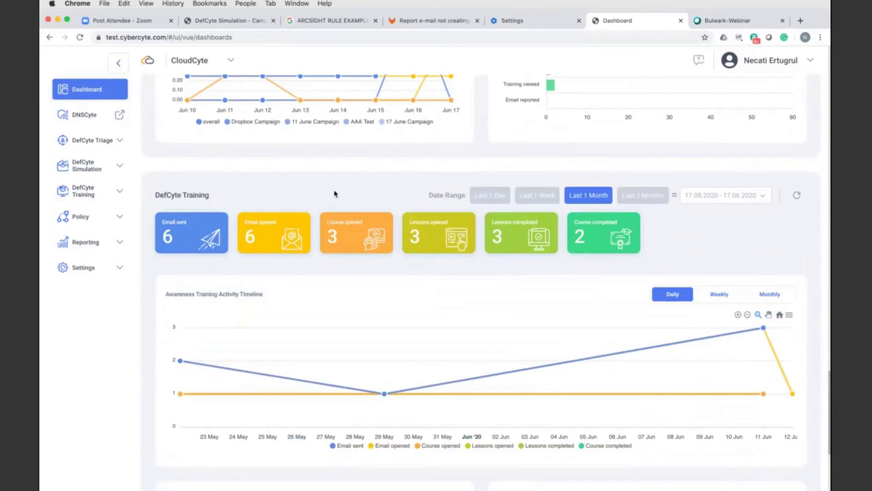
click(92, 140)
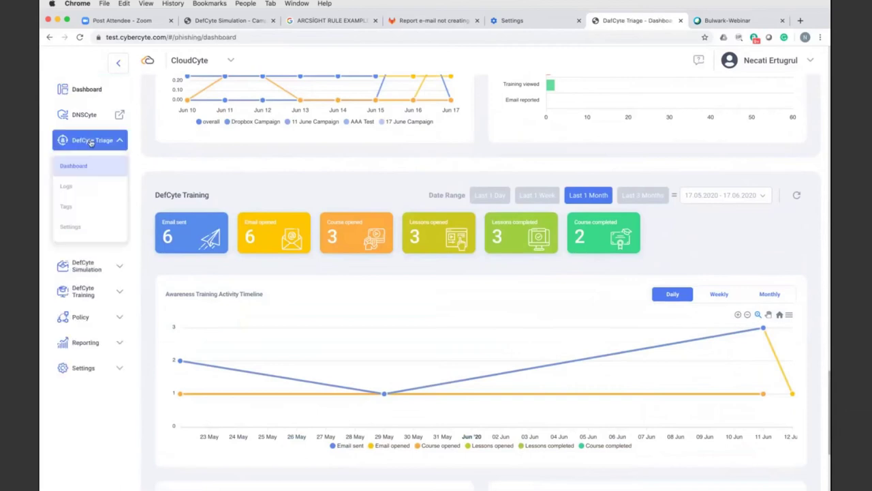
- Open the Triage log detail for the 'GITEX 2020 - New Dates Announced!' email on row 54
click(66, 186)
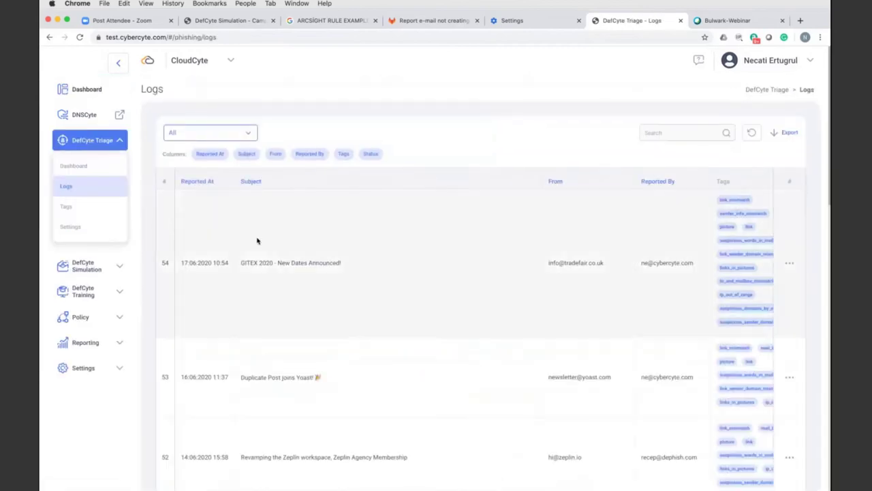
click(789, 266)
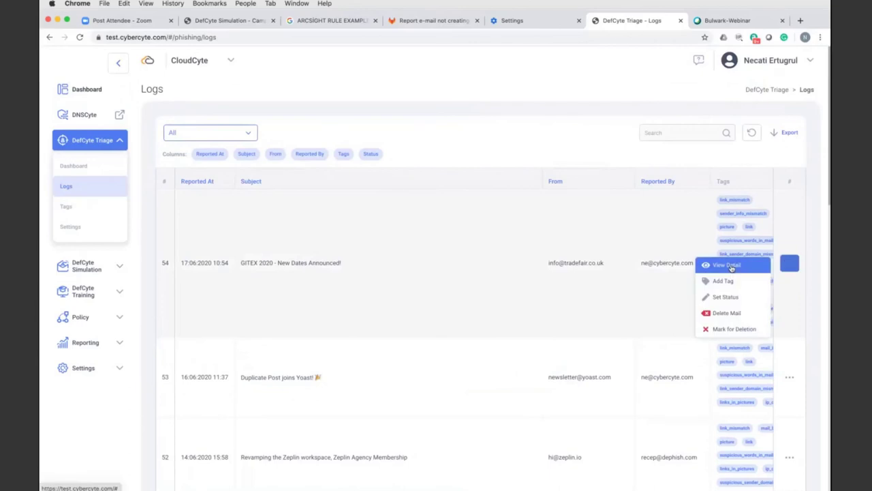
click(727, 265)
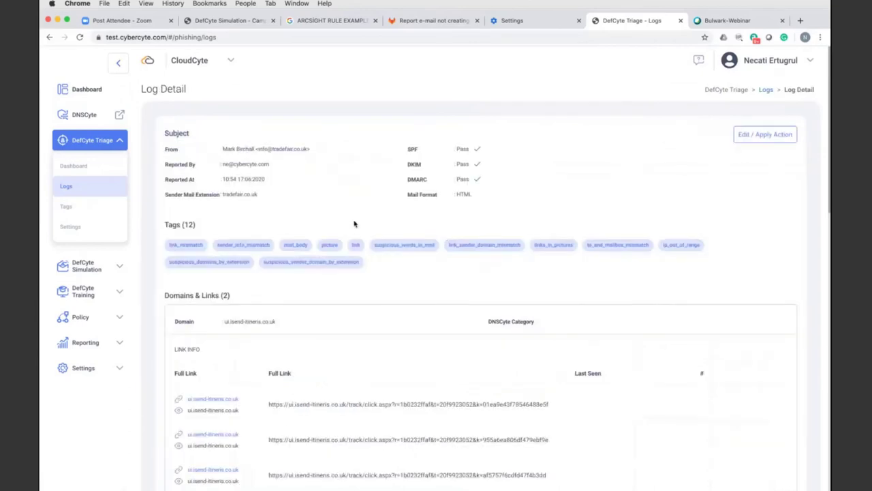
- Scroll the GITEX 2020 log detail to the LINK INFO table of nine app.littlegreenplane.com links
scroll(264, 207, down, 3)
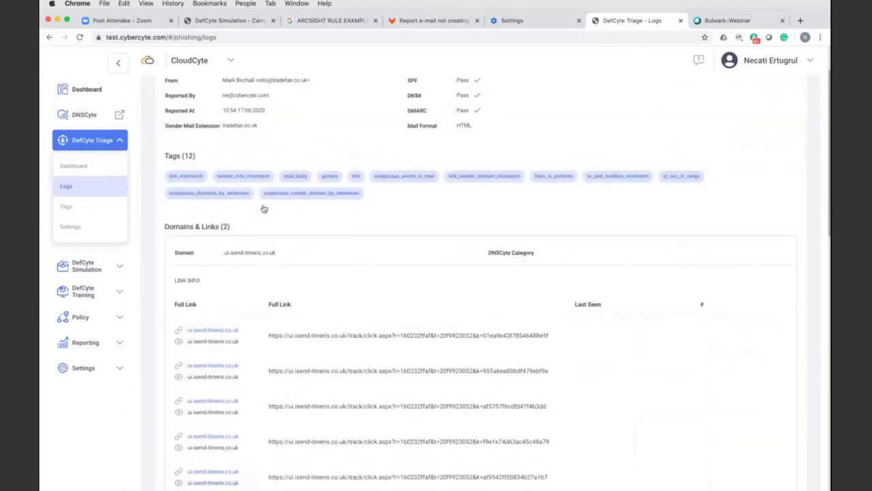
scroll(206, 219, down, 8)
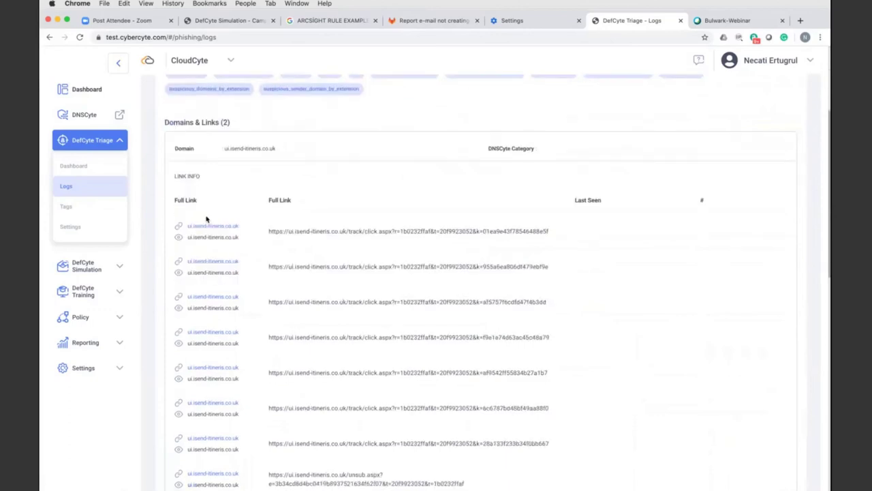
scroll(206, 219, down, 13)
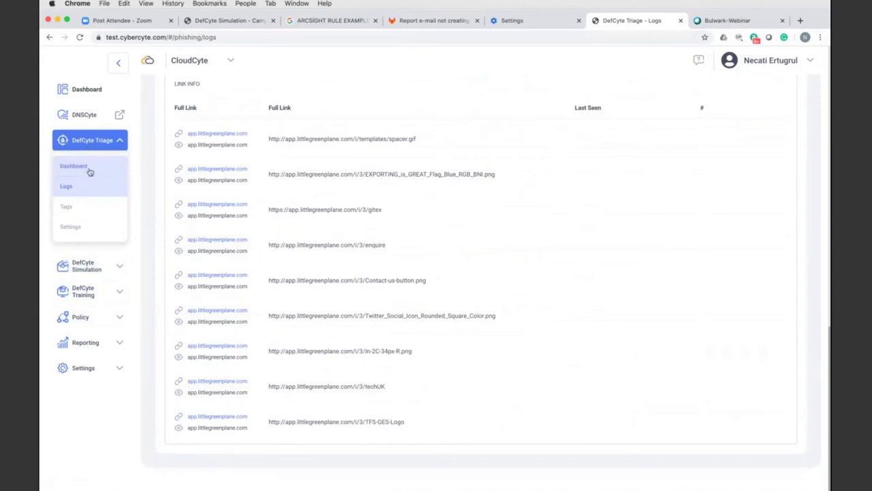
click(77, 230)
- View the Triage Tags list and add-in Settings, then open the Simulation dashboard for 10.06–17.06.2020
click(70, 208)
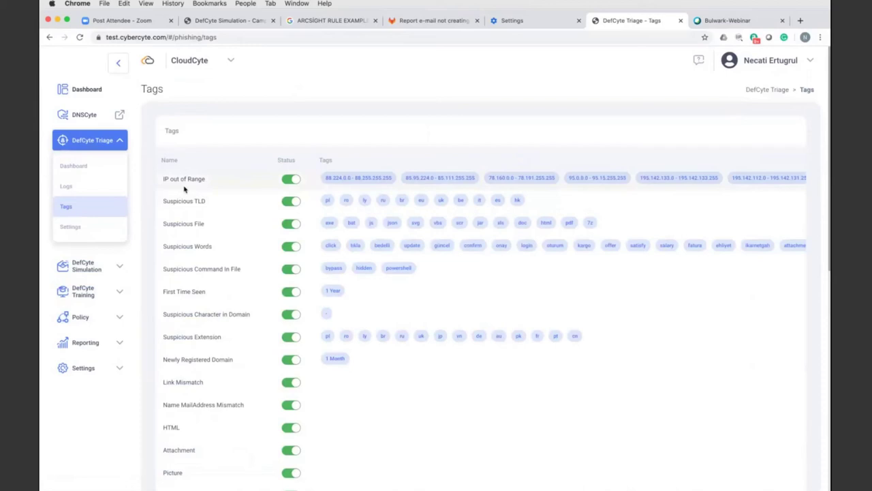
click(77, 228)
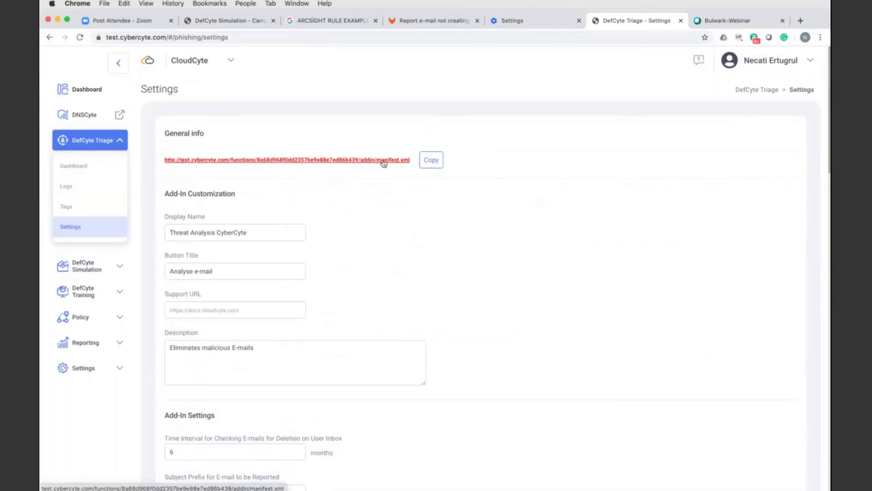
scroll(338, 235, down, 5)
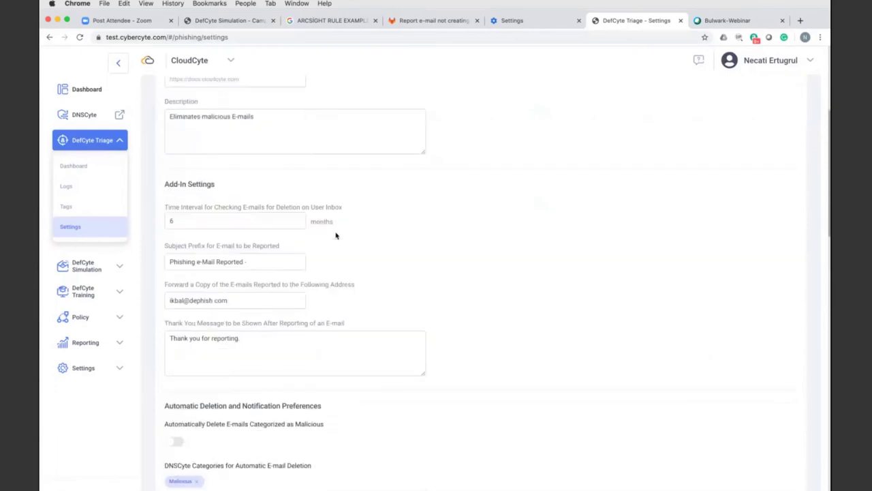
click(92, 266)
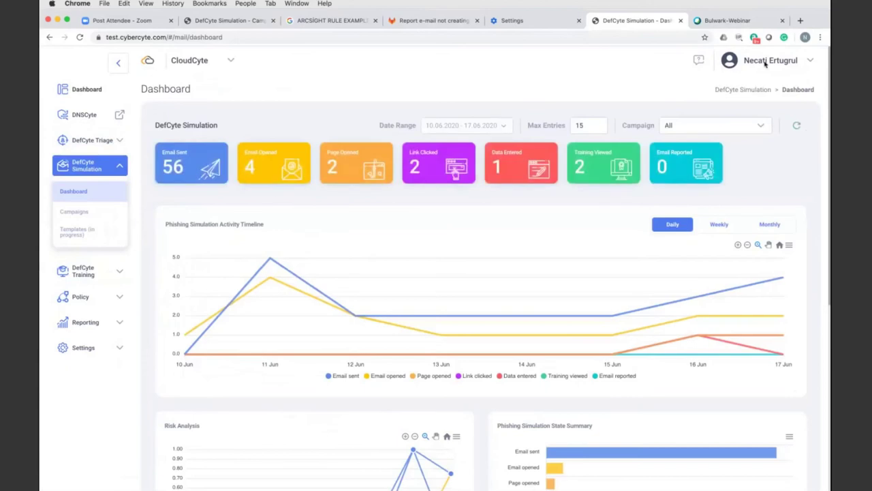
- Start a new campaign from the DefCyte Simulation campaigns list
scroll(252, 247, down, 1)
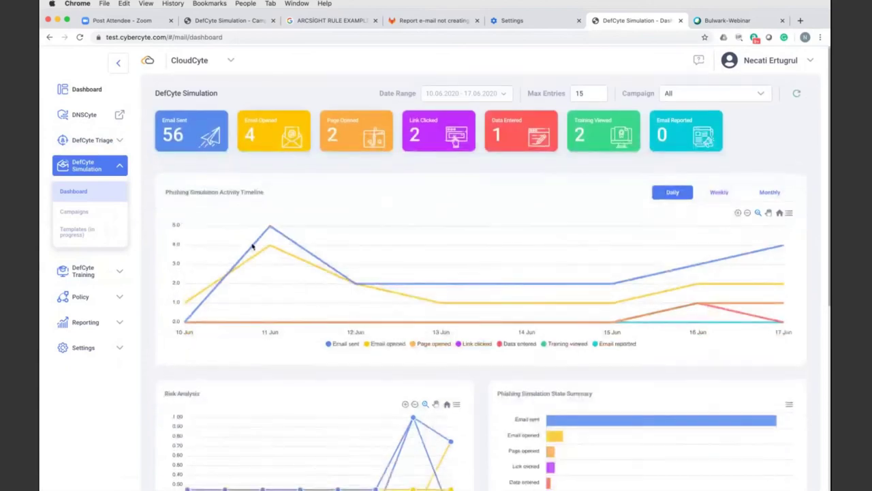
scroll(252, 247, down, 5)
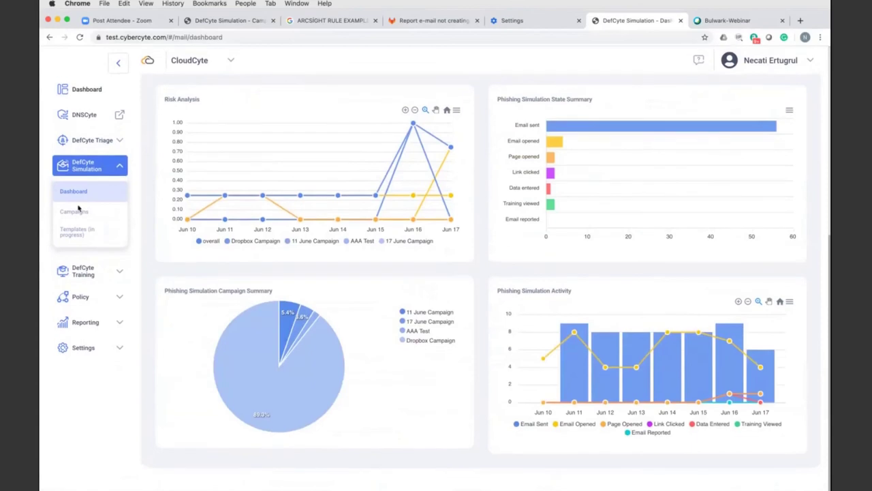
click(76, 210)
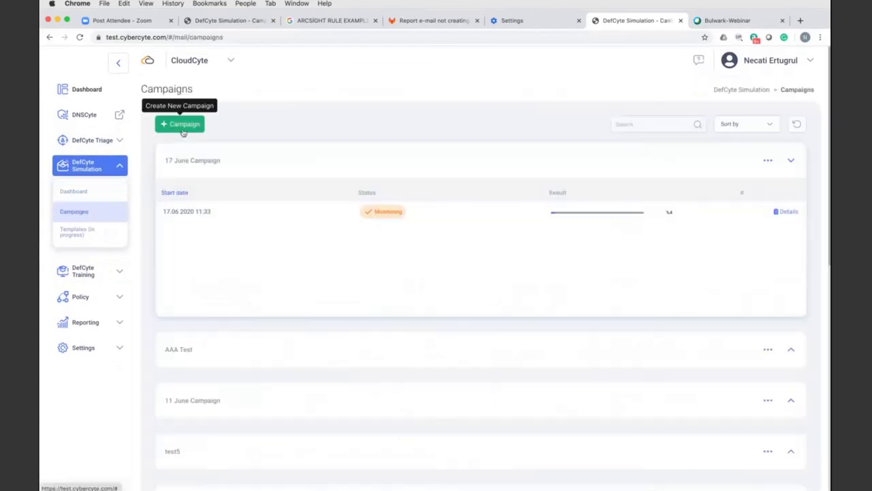
click(181, 124)
- Name the campaign '17 June Ca' with the description 'test campaign'
click(187, 202)
text(test)
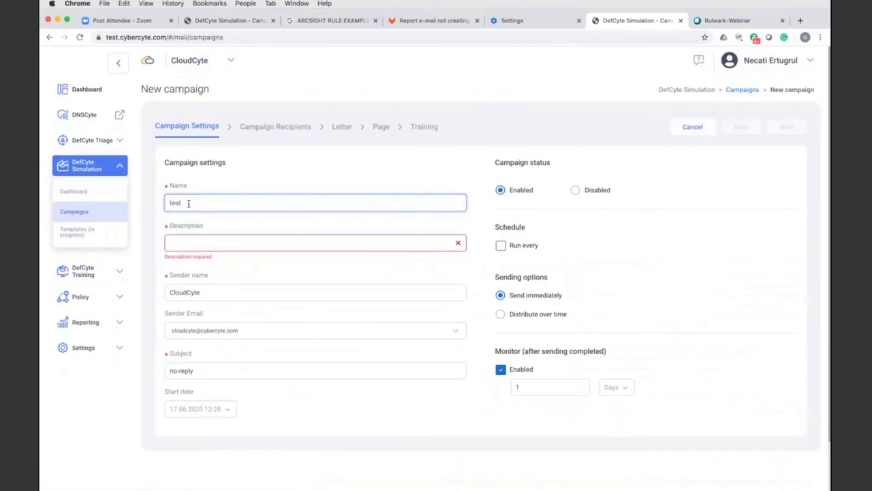
key(BackSpace)
key(BackSpace)
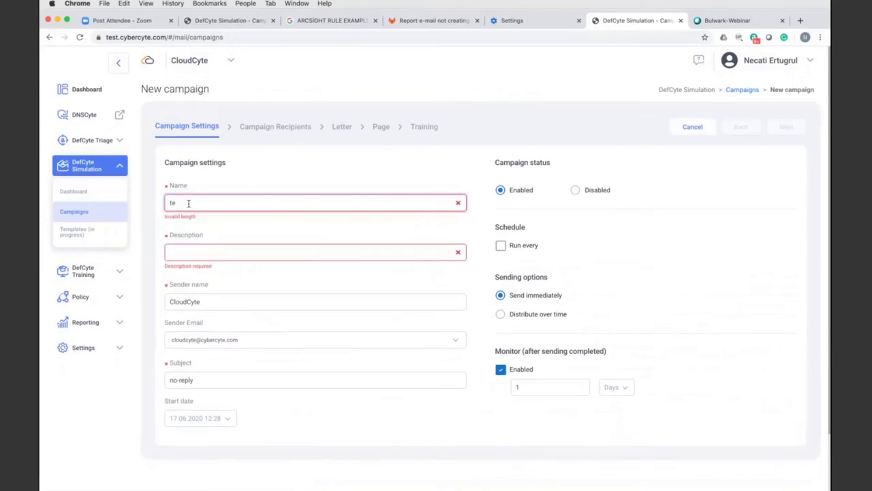
key(BackSpace)
text(17 June Ca)
key(Tab)
text(tes)
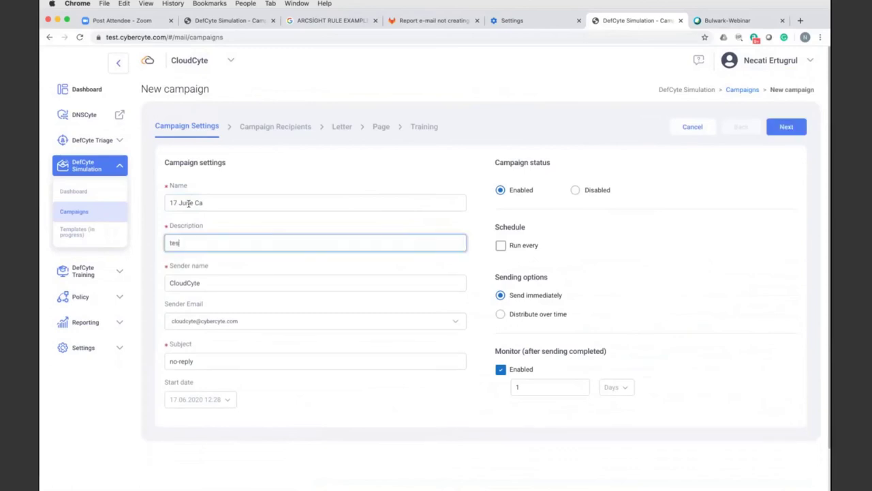
text(t campaign)
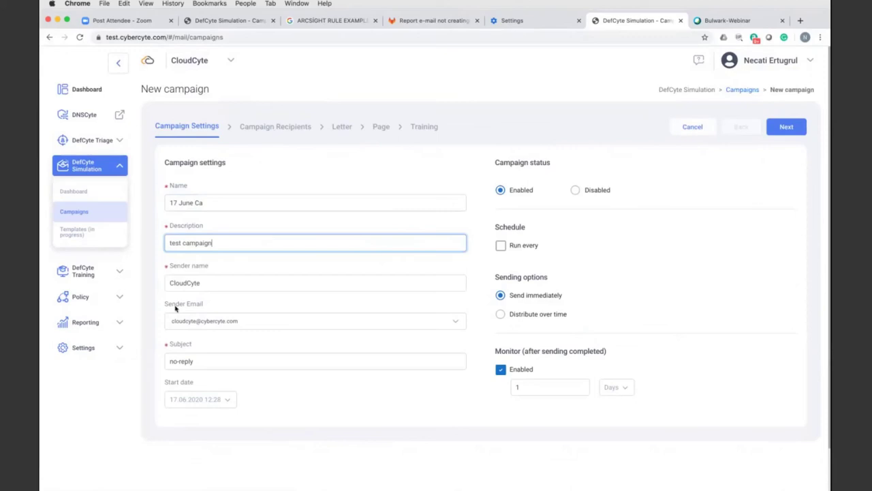
- Choose the Dropbox letter template and move on to the landing page step
click(261, 125)
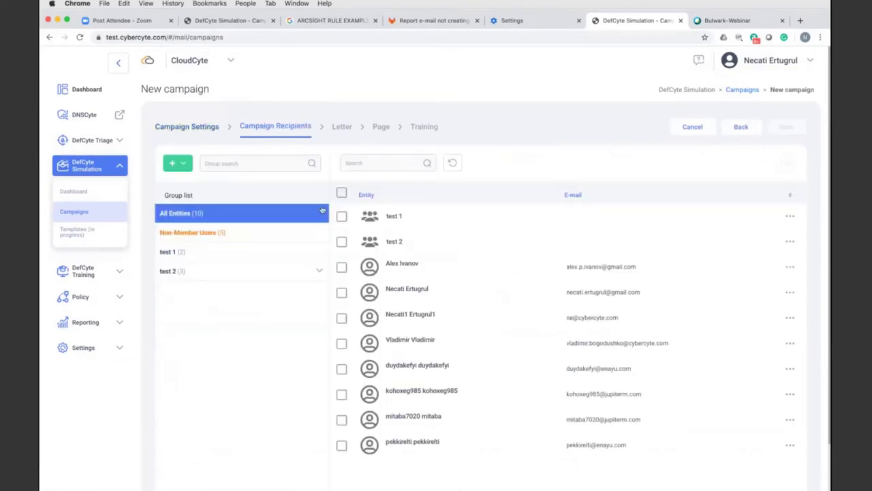
click(345, 129)
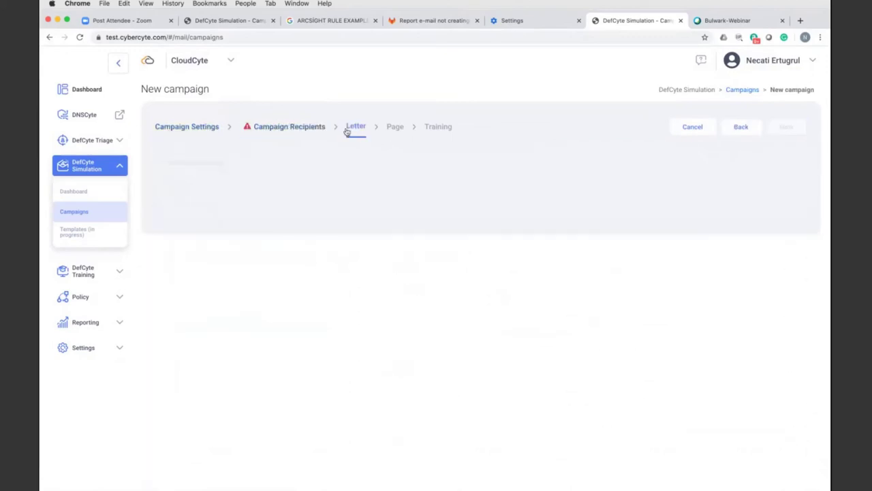
click(230, 204)
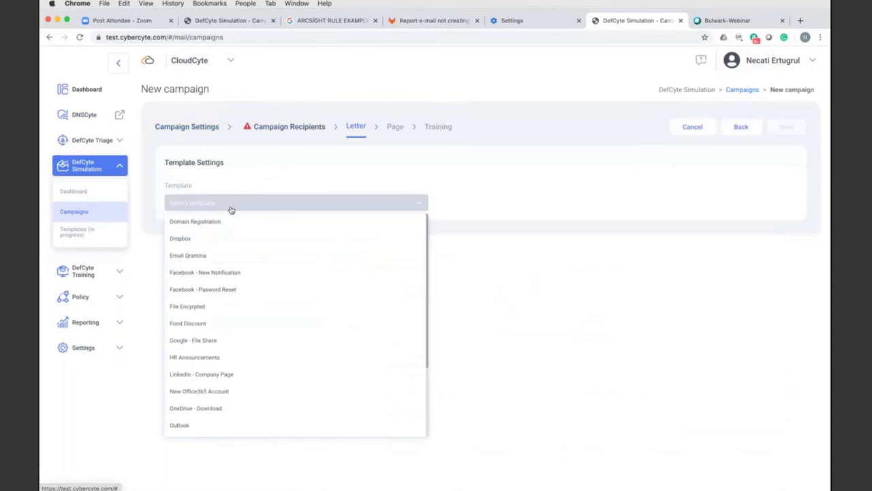
click(207, 240)
click(395, 126)
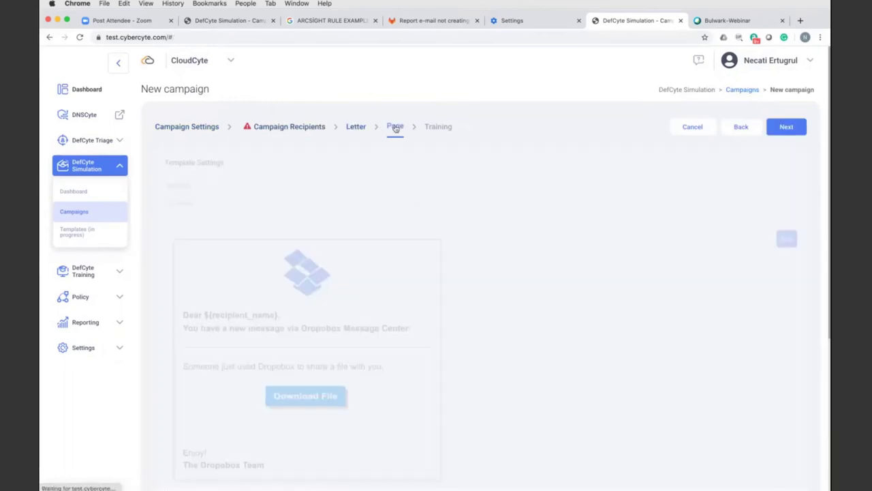
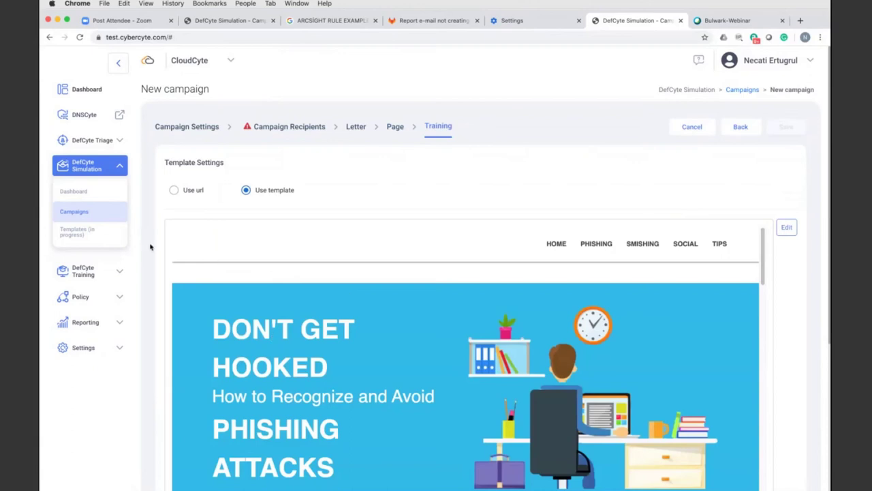
- Start a new DefCyte Training campaign named 'ss'
click(76, 271)
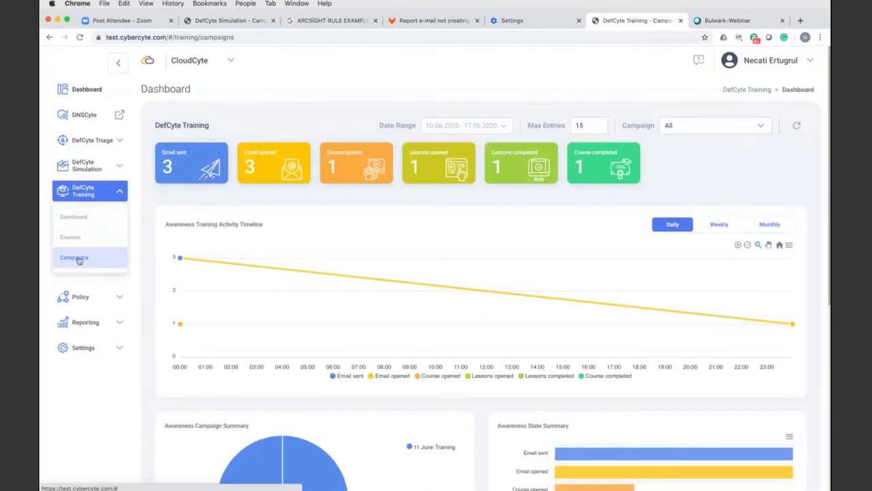
click(75, 257)
click(171, 127)
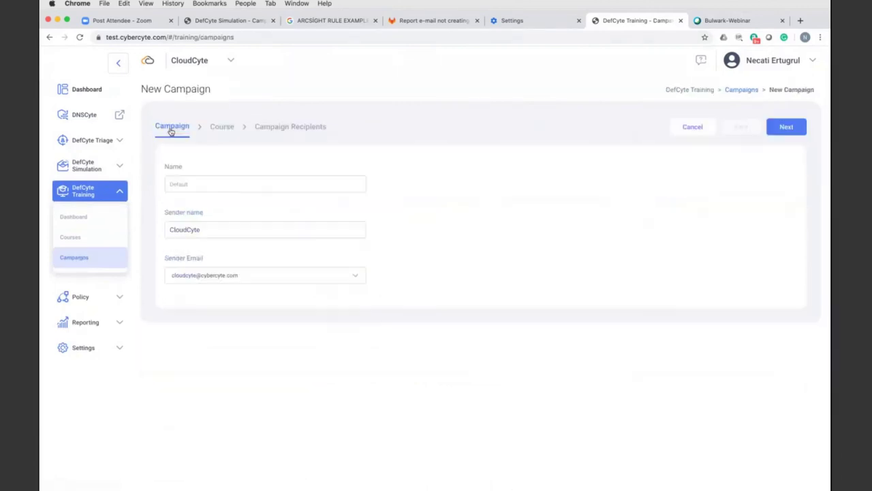
click(186, 186)
text(ss)
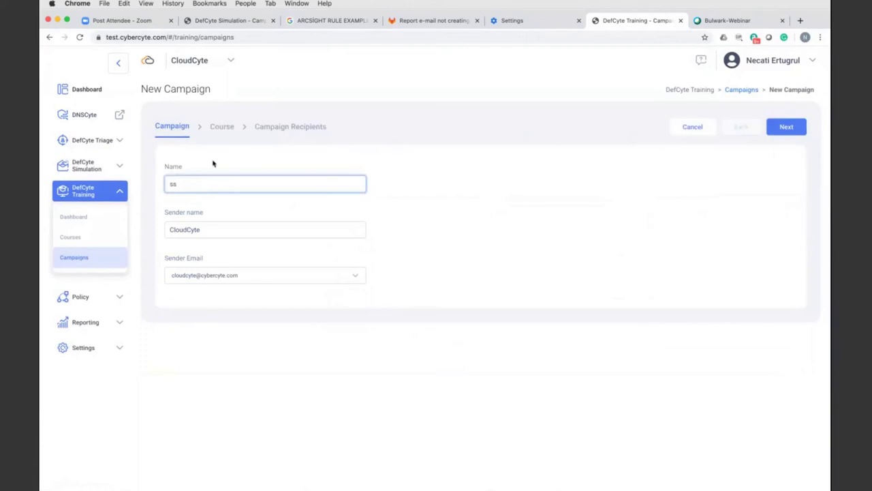
- Choose the Mail Safety course, advance to Recipients, then cancel the campaign wizard
key(Return)
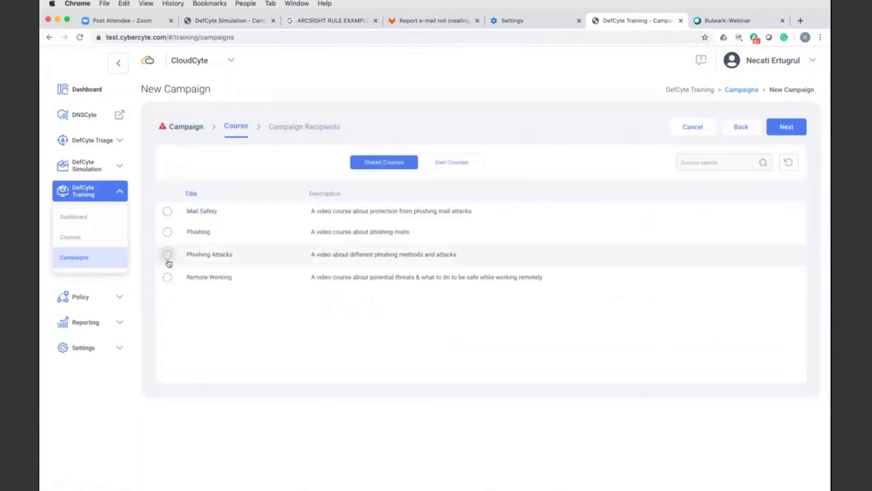
click(167, 211)
click(304, 130)
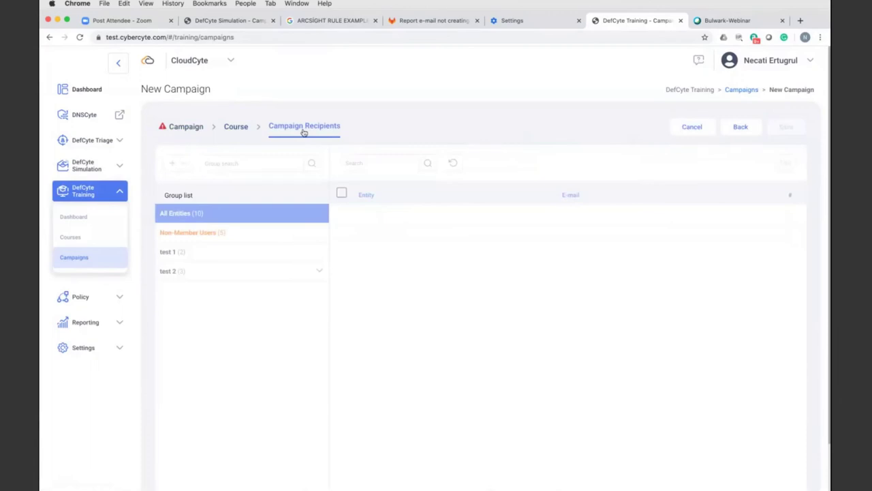
click(677, 126)
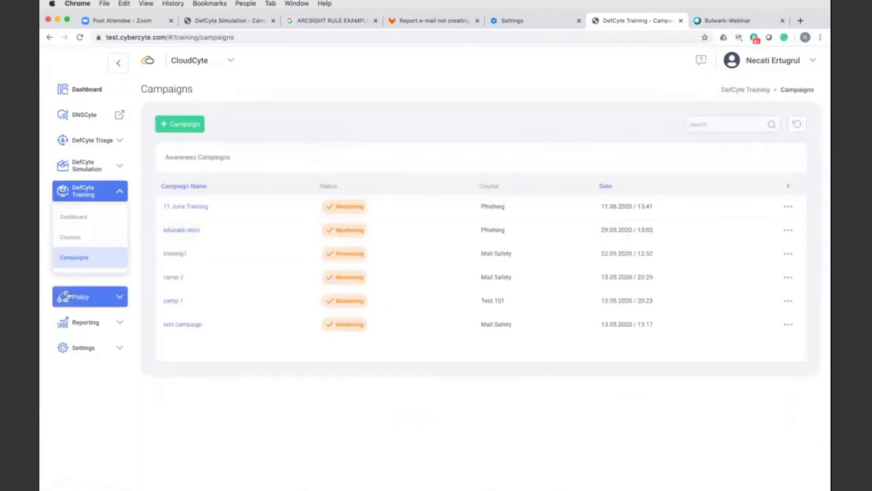
click(82, 347)
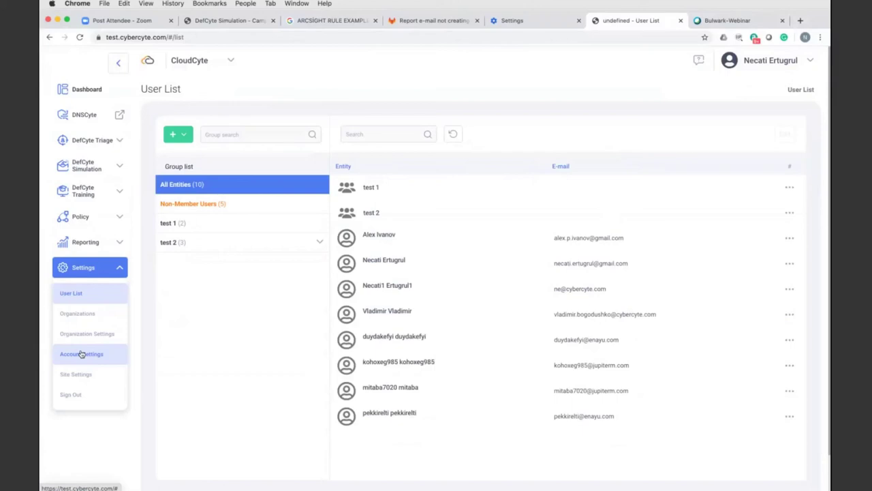
- Create and save a new organization titled 'CloudCyte3'
click(75, 318)
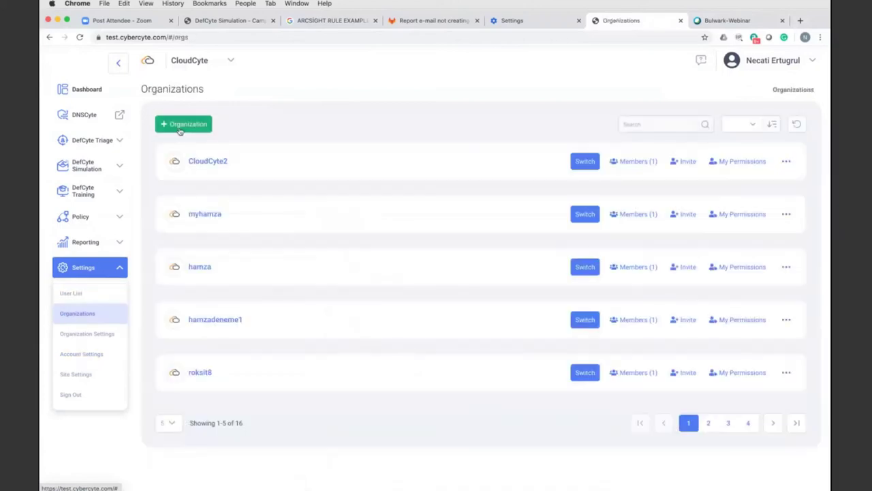
click(180, 131)
click(668, 101)
text(Clo)
key(BackSpace)
text(o)
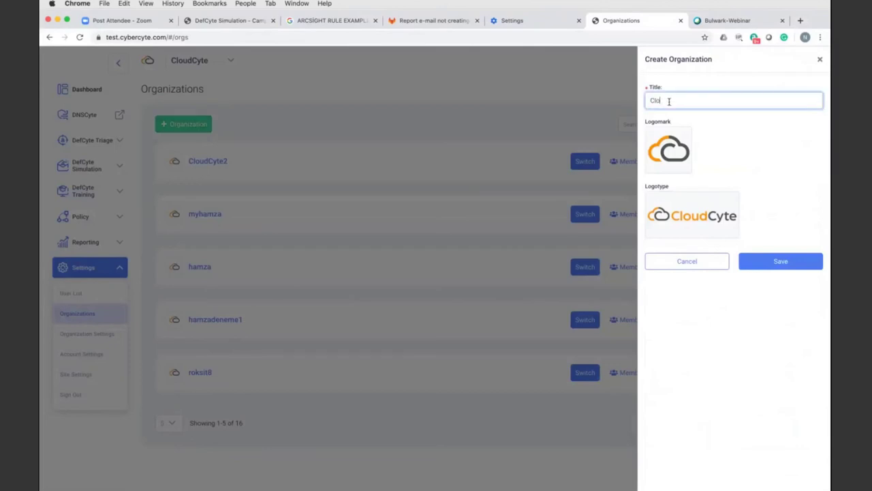
text(udCyte3)
click(781, 262)
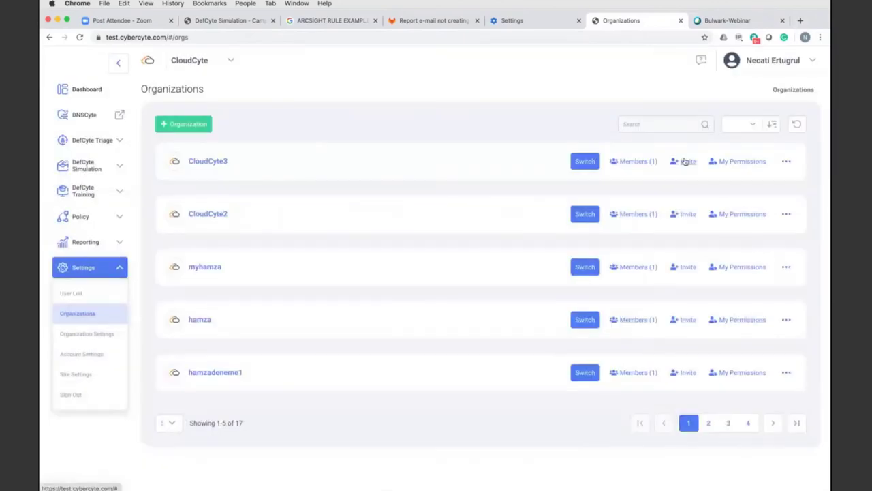
- Dismiss the invite form without inviting anyone, then switch to CloudCyte3
click(686, 162)
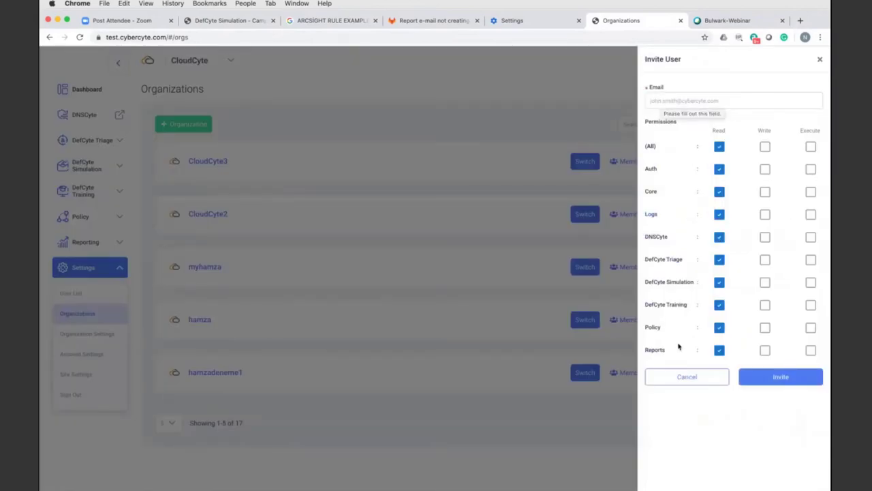
click(682, 377)
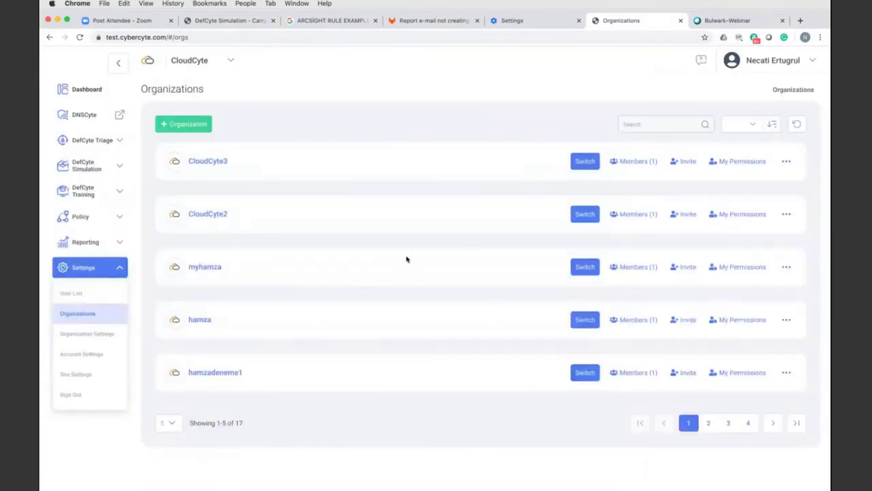
click(591, 162)
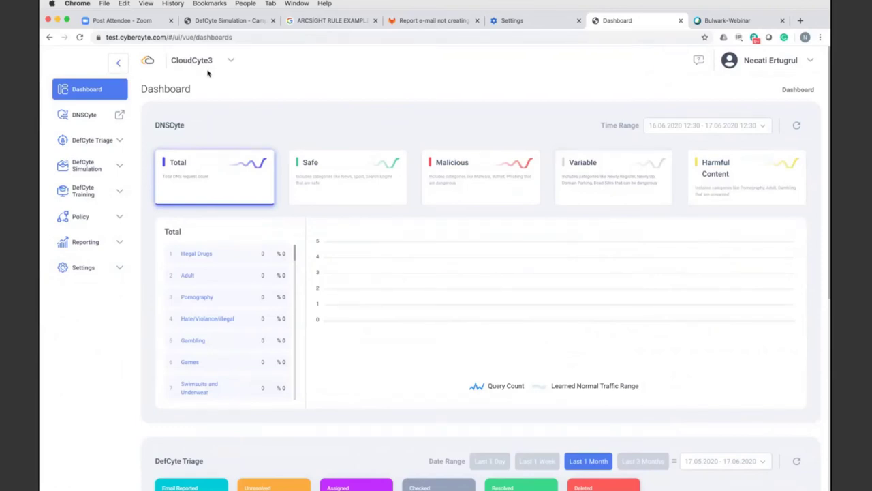
- Switch back to the CloudCyte organization and launch the DNSCyte portal
click(205, 62)
click(193, 79)
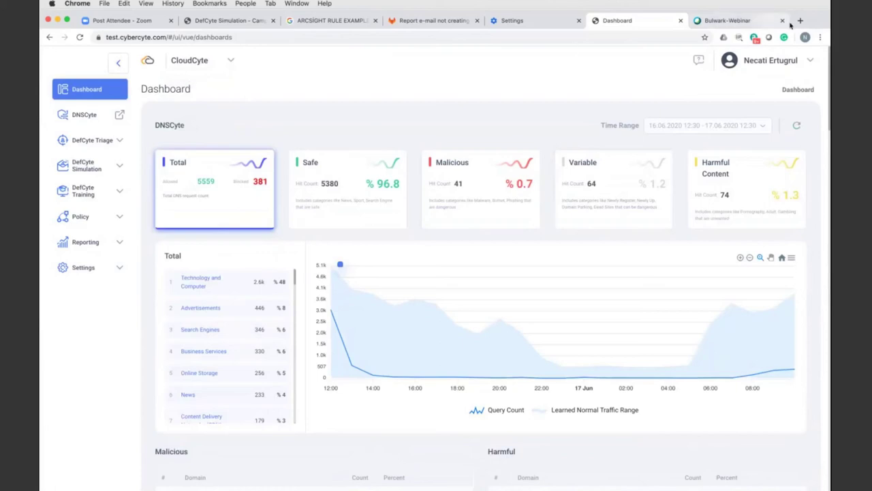
click(87, 118)
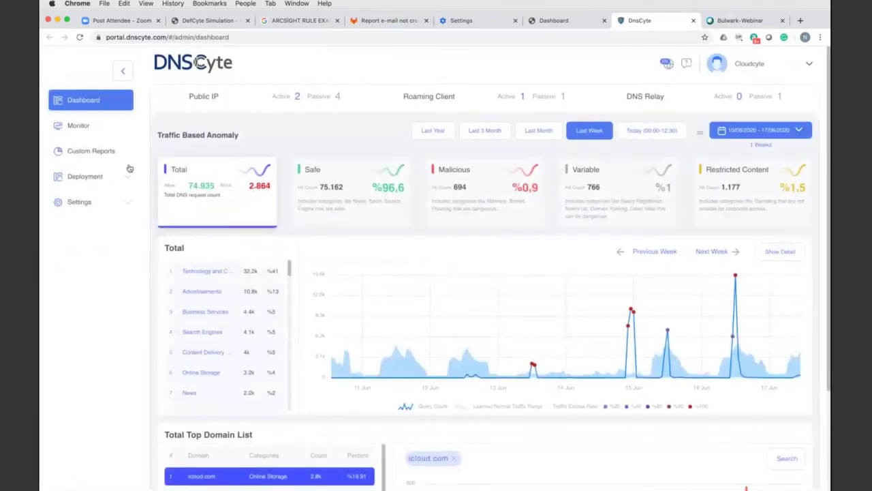
- Open the Deployment > Monitor traffic log filtered to the last 1 day
scroll(243, 252, down, 2)
scroll(243, 252, down, 10)
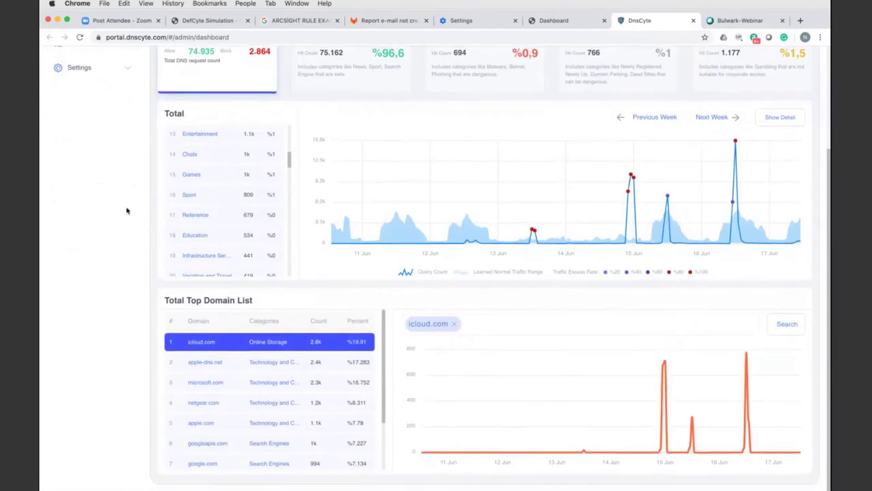
scroll(127, 209, up, 5)
click(98, 177)
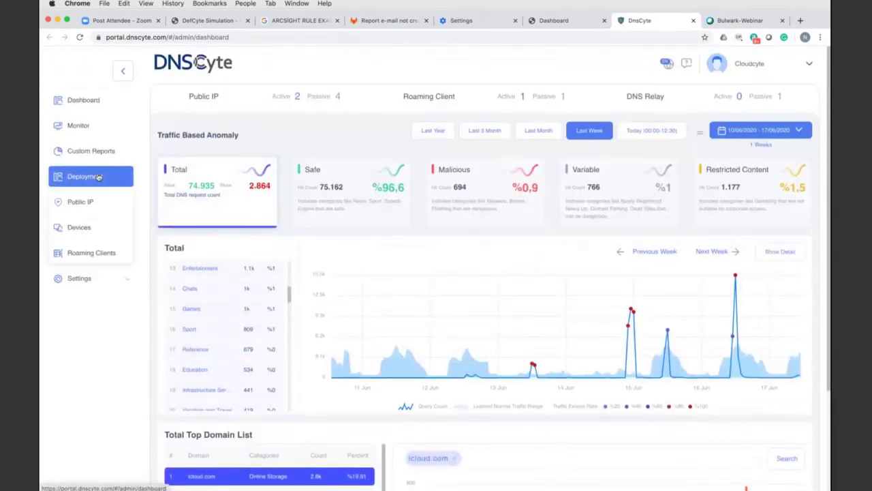
click(81, 129)
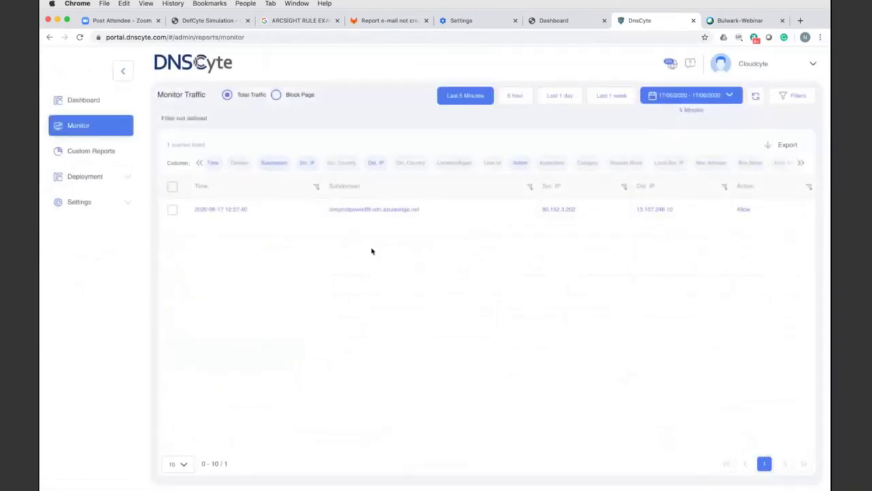
click(570, 102)
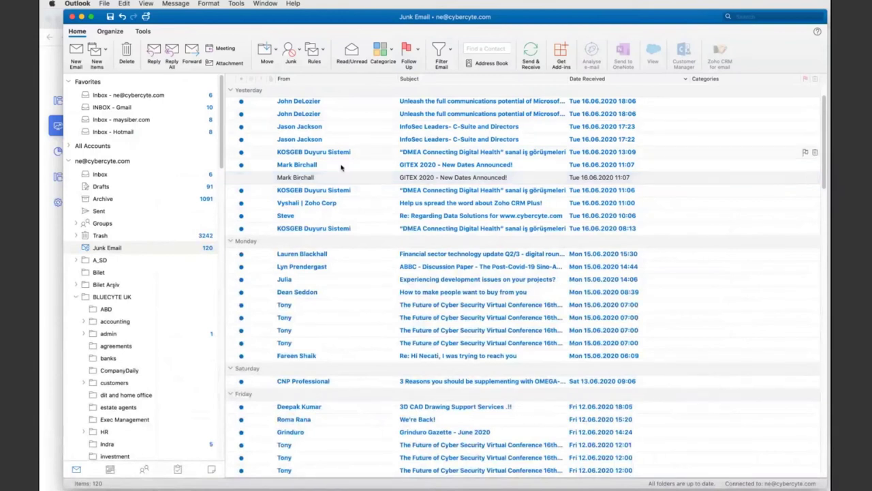
- Open the GITEX 2020 junk message and run CyberCyte threat analysis on it
click(364, 166)
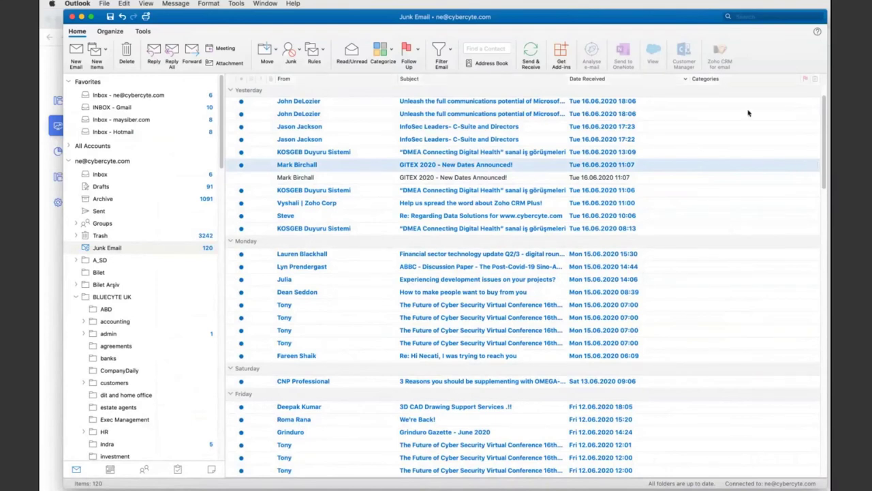
double_click(333, 164)
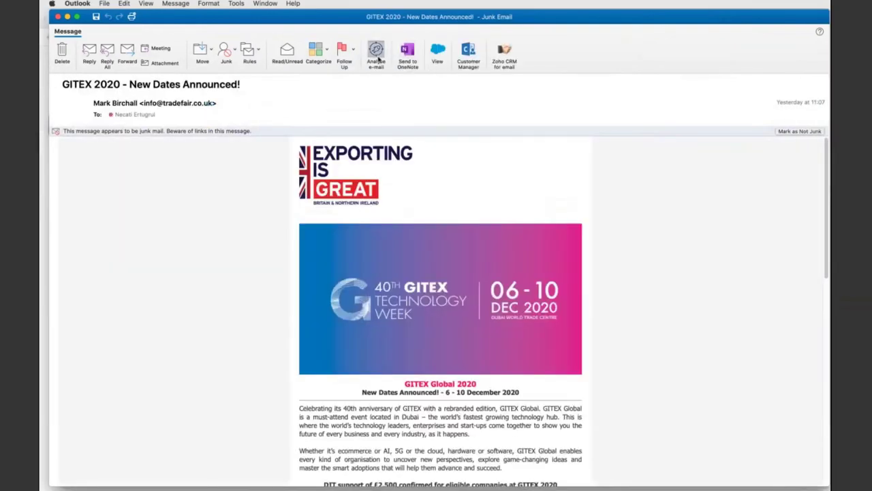
click(377, 55)
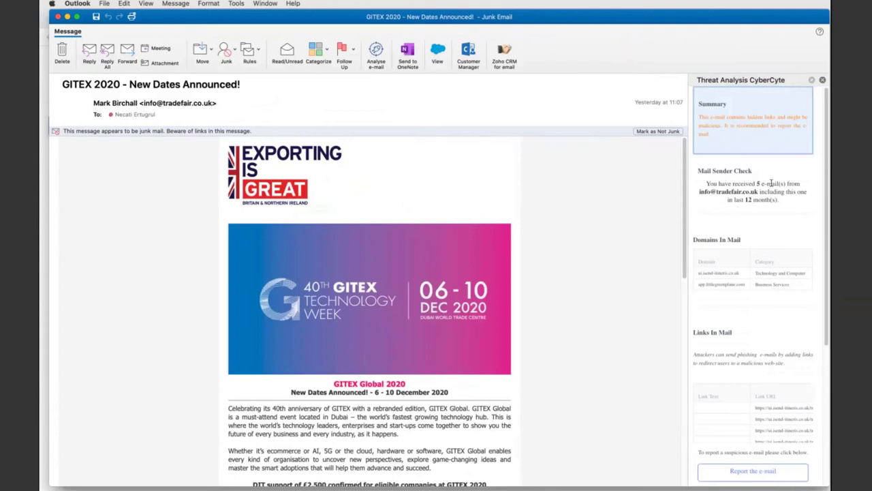
- Review the threat analysis of domains and links, then close the message
scroll(727, 210, down, 1)
scroll(727, 209, down, 5)
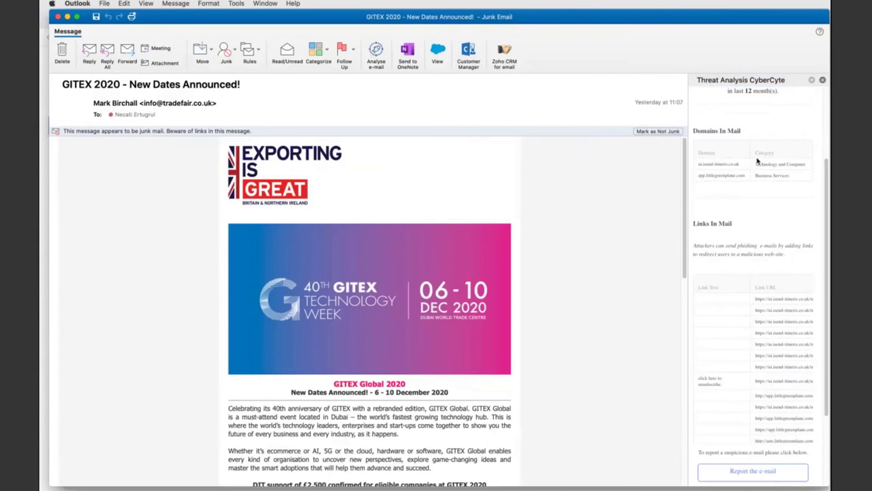
scroll(747, 345, down, 3)
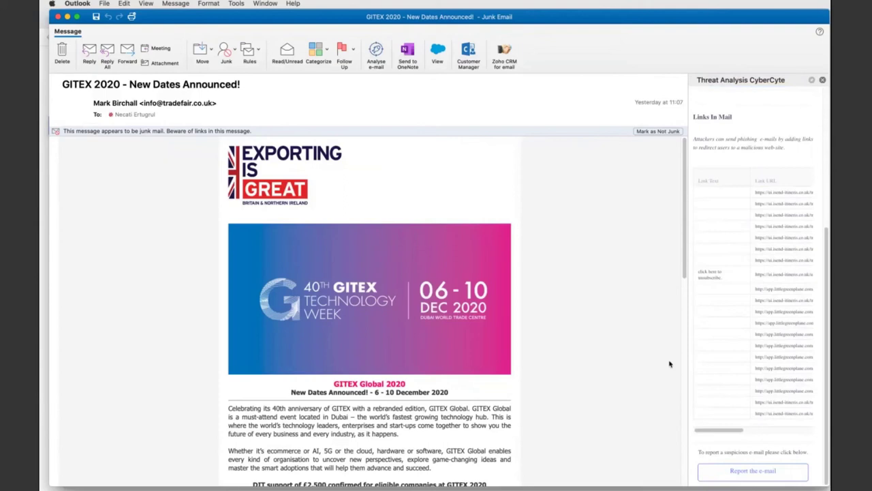
scroll(720, 273, up, 5)
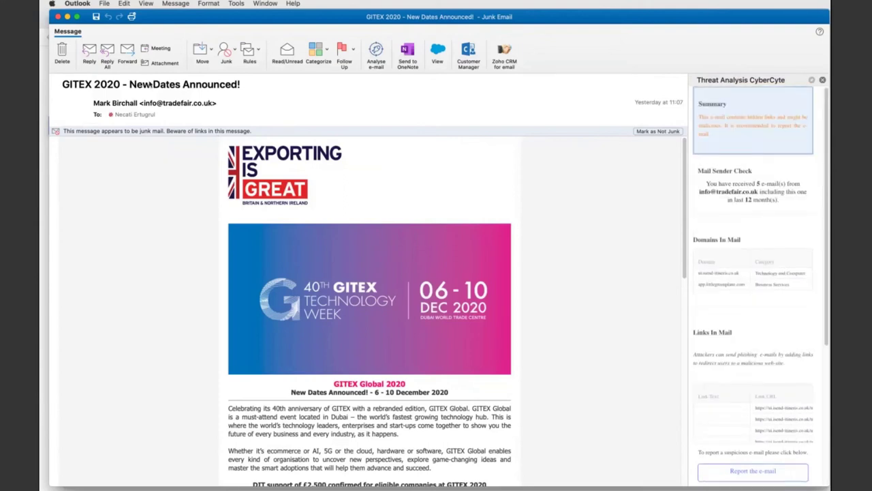
click(58, 17)
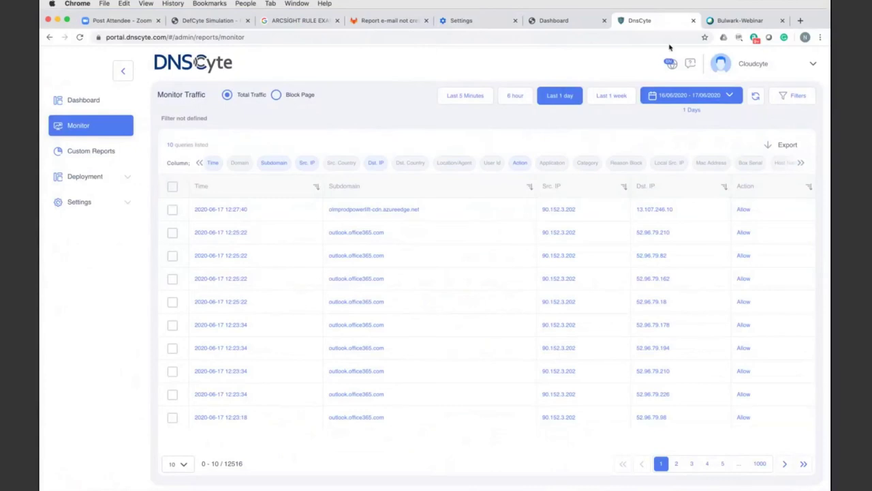
- Load demo.netcyte.co in a new browser tab
click(802, 21)
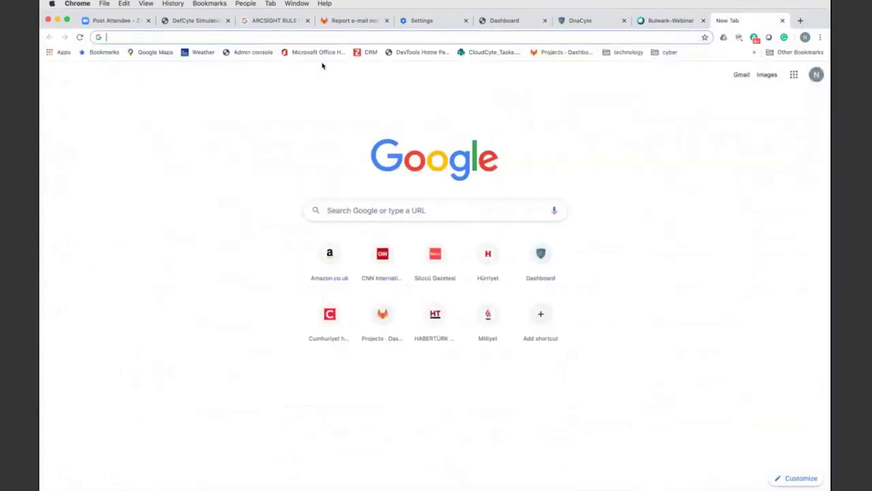
text(demo)
key(Return)
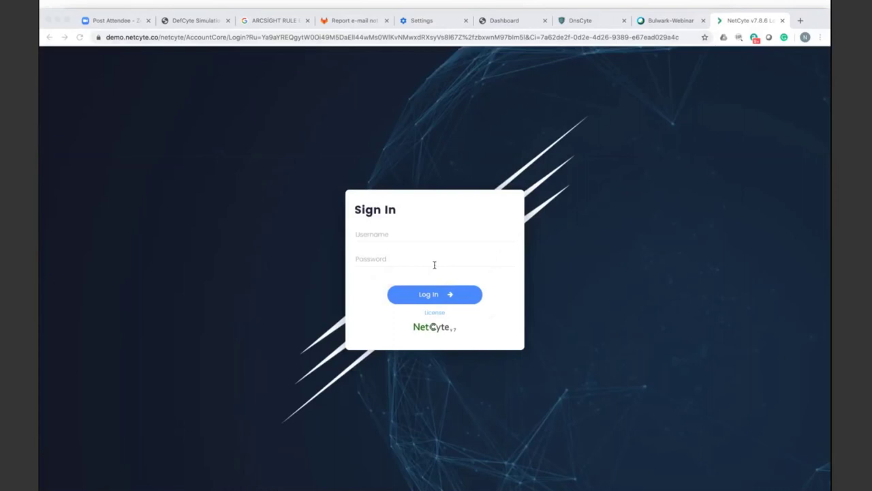
- Sign in to the NetCyte demo as admin with the saved password
click(390, 232)
text(admi)
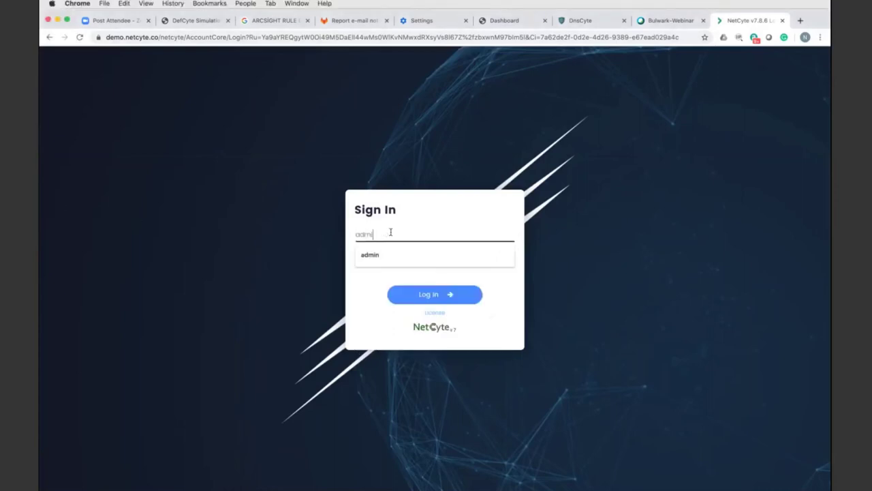
text(n)
key(Tab)
key(super+v)
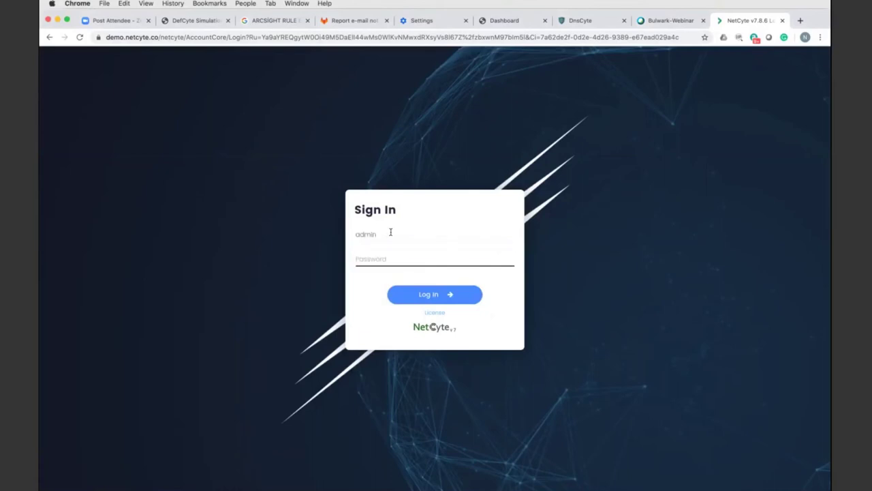
key(Return)
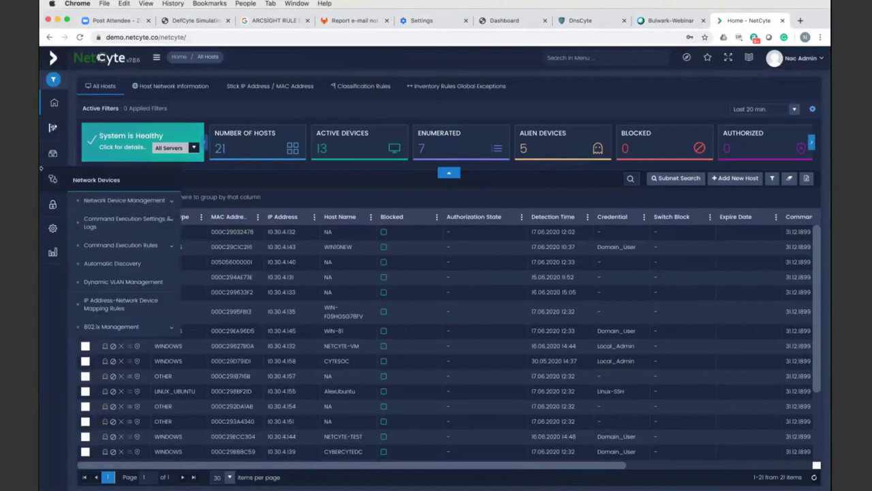
- Open DNS Threat Analysis and show its log entries
mouse_move(57, 157)
mouse_move(53, 128)
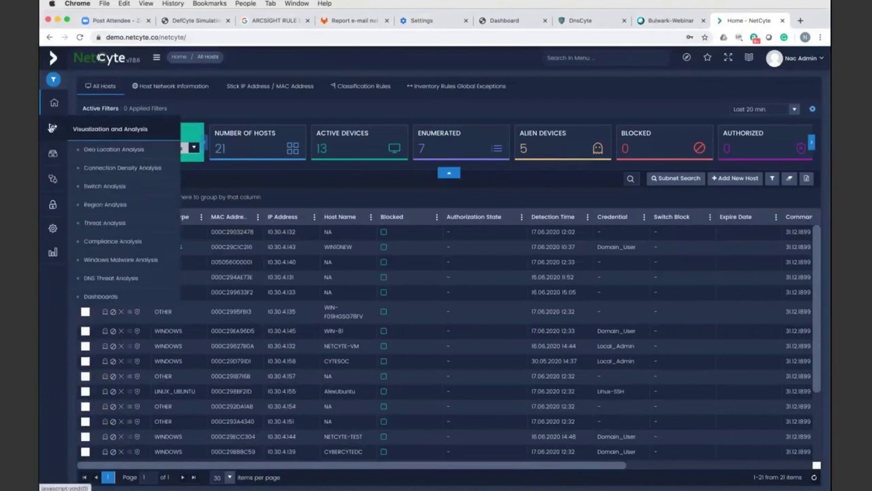
click(106, 278)
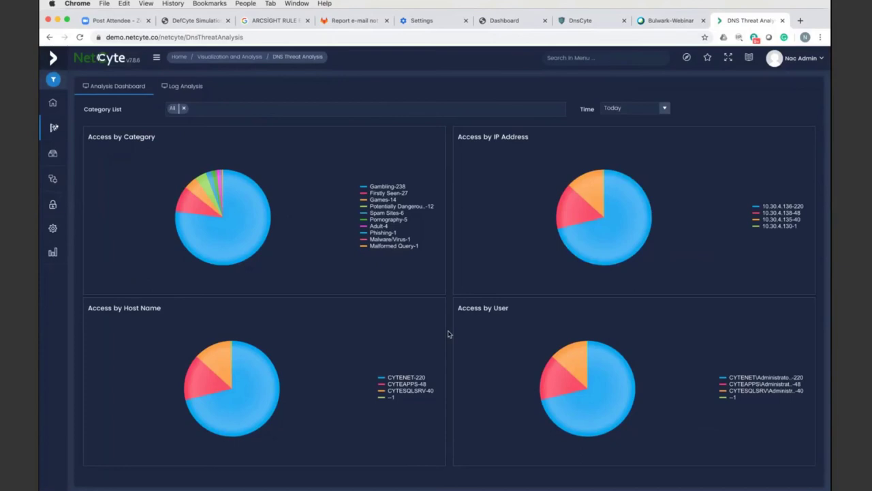
click(183, 90)
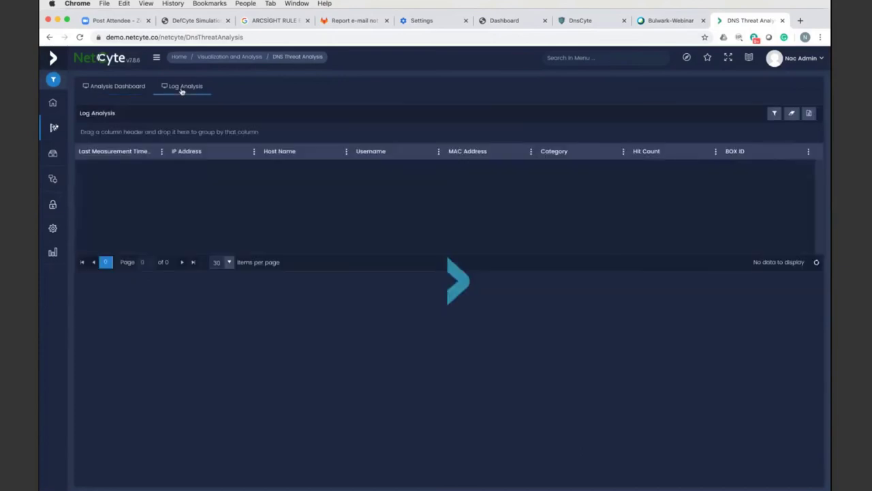
- Return to the DNS threat charts dashboard, then go to Threat Analysis
mouse_move(51, 131)
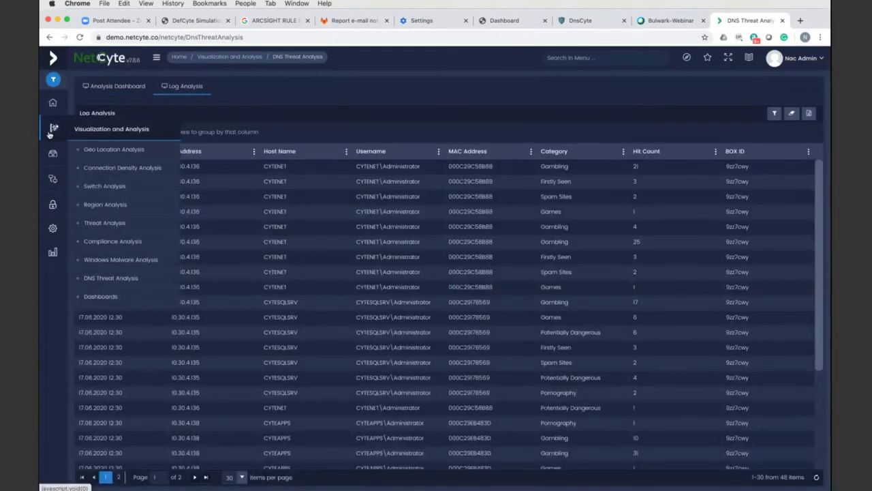
click(106, 88)
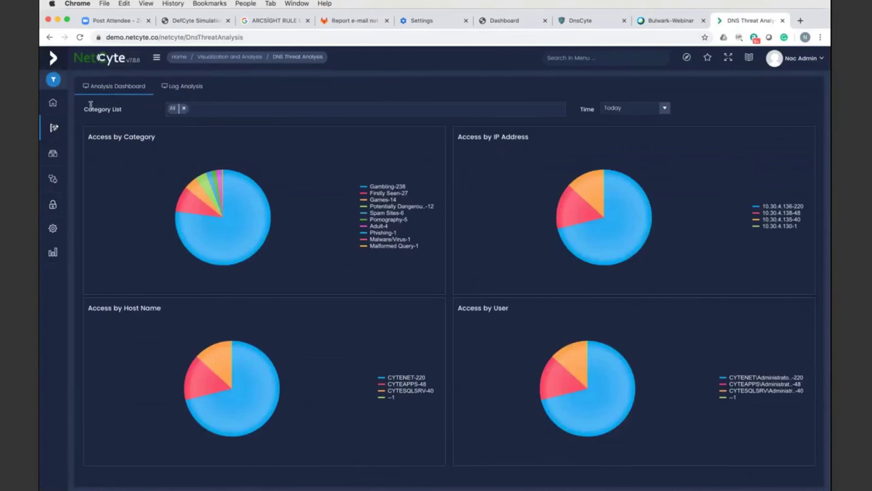
mouse_move(57, 154)
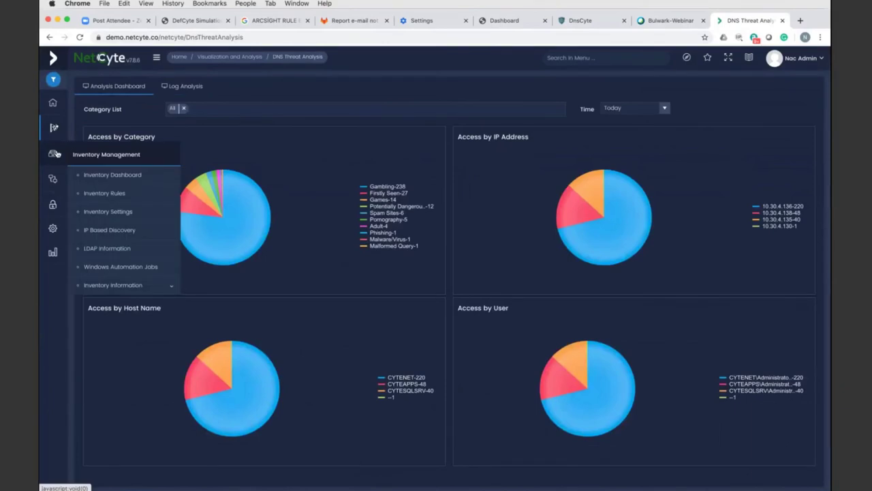
mouse_move(54, 129)
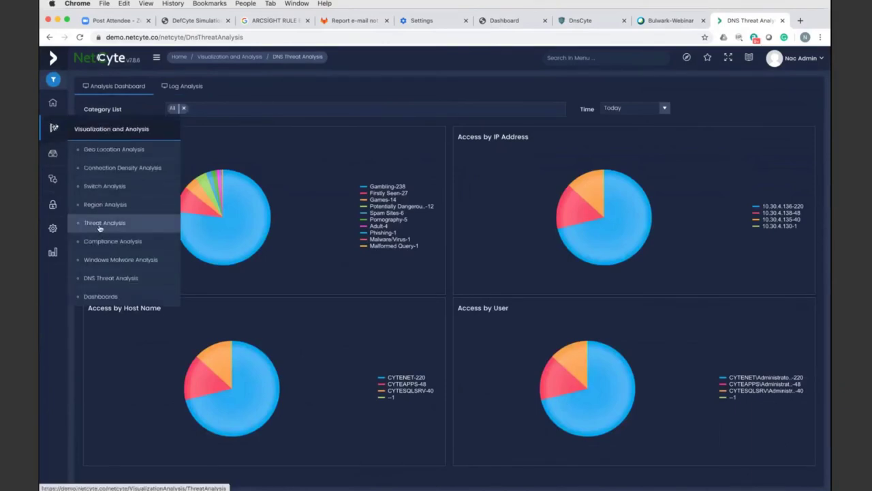
click(99, 228)
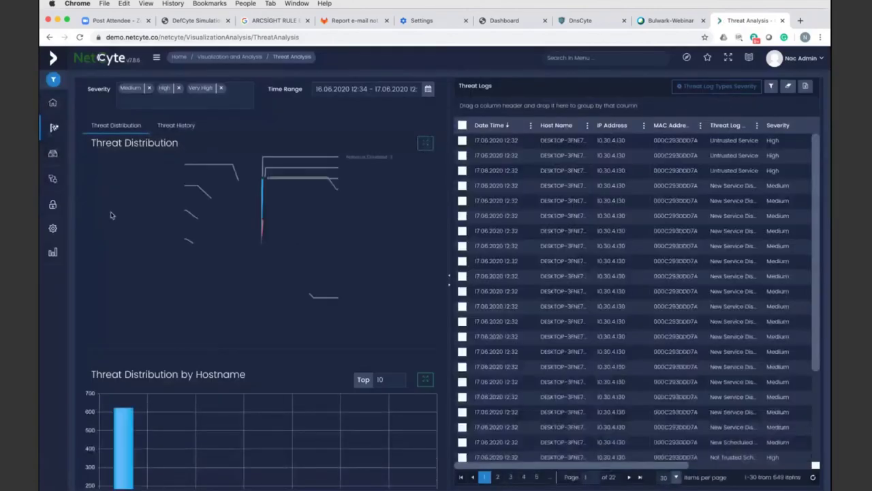
- Filter the threat logs to Very High severity only, removing Medium and High
mouse_move(256, 287)
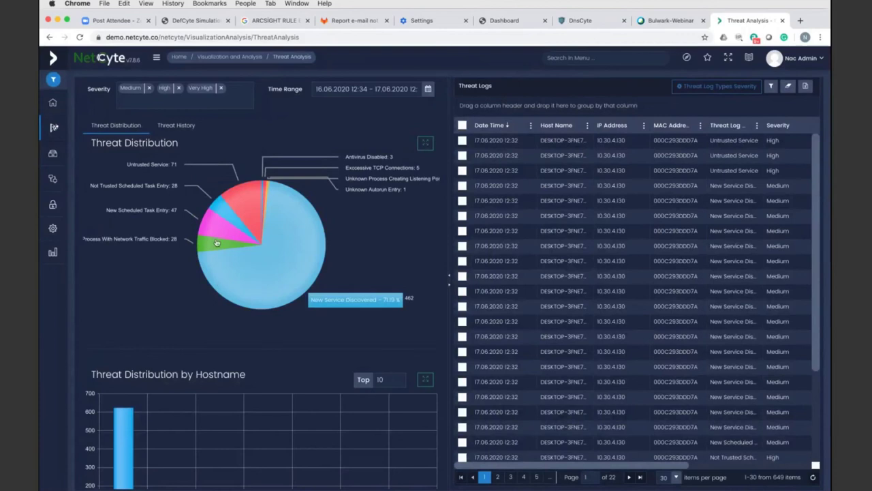
mouse_move(217, 243)
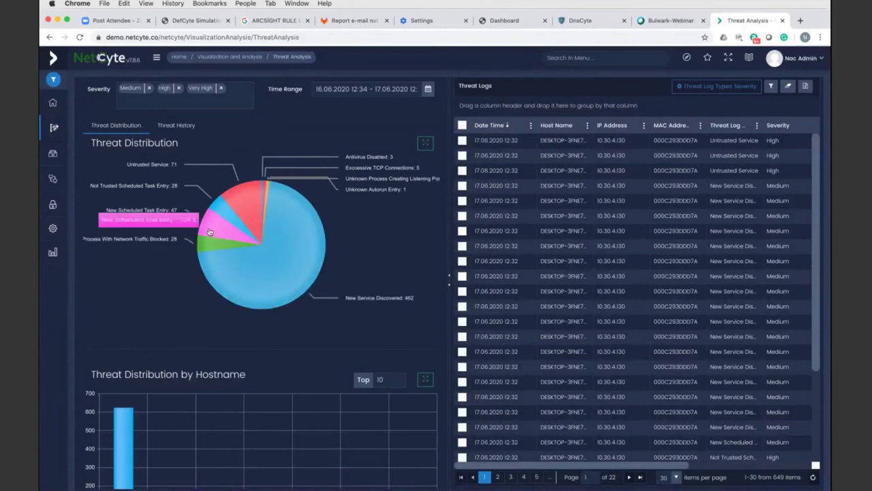
mouse_move(221, 215)
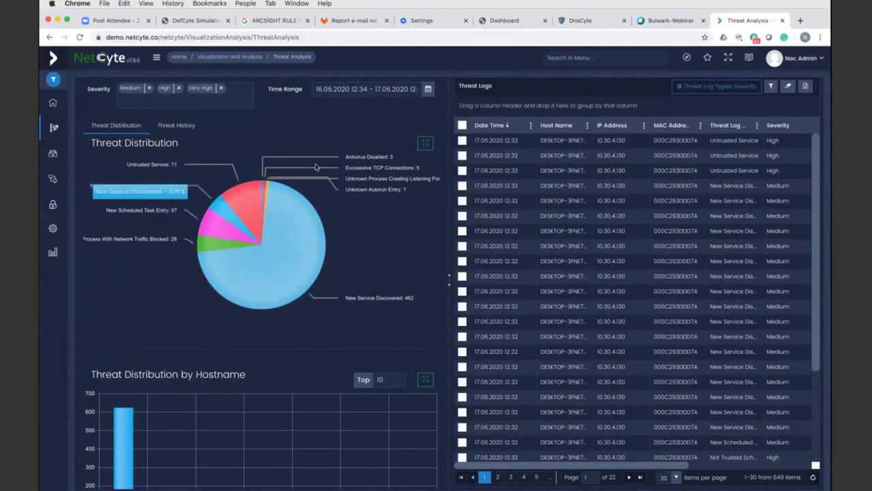
click(150, 89)
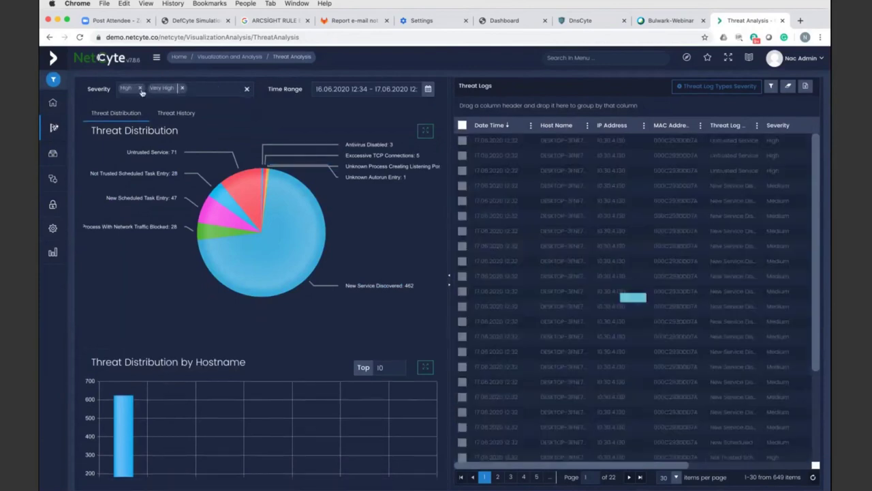
click(139, 88)
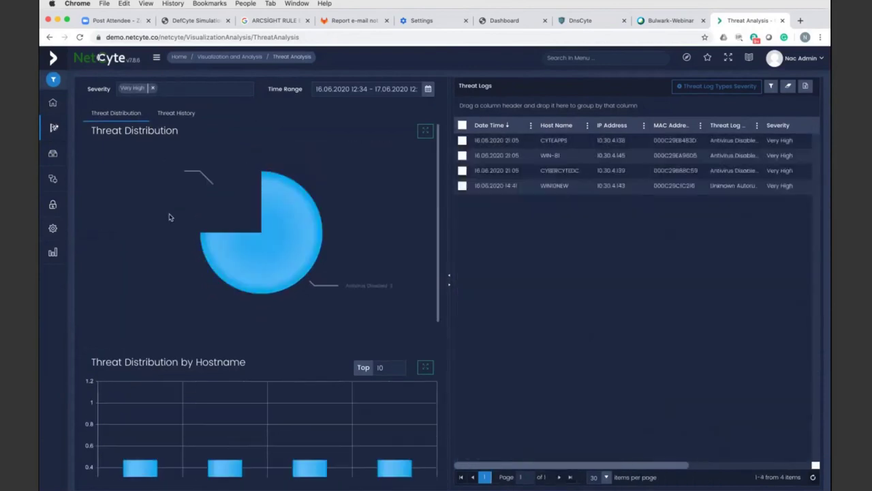
- Show the Unknown Autorun entry's details, revealing the SecurityHealth executable
mouse_move(162, 168)
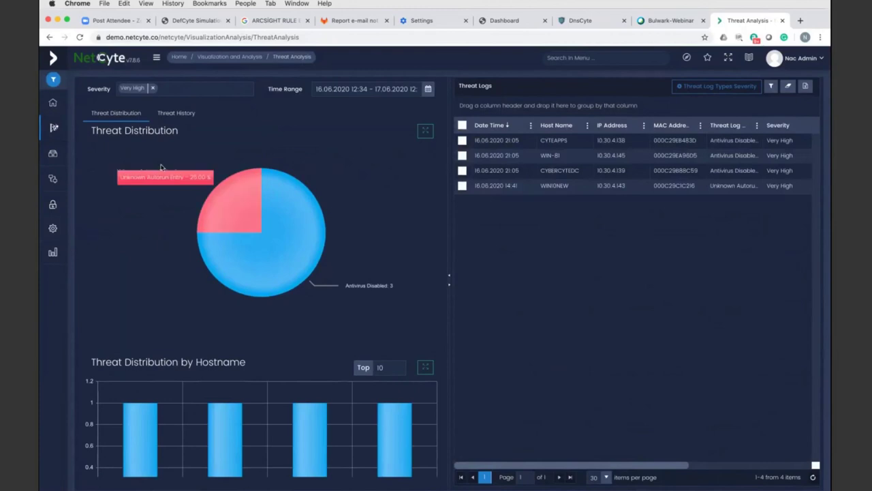
mouse_move(372, 298)
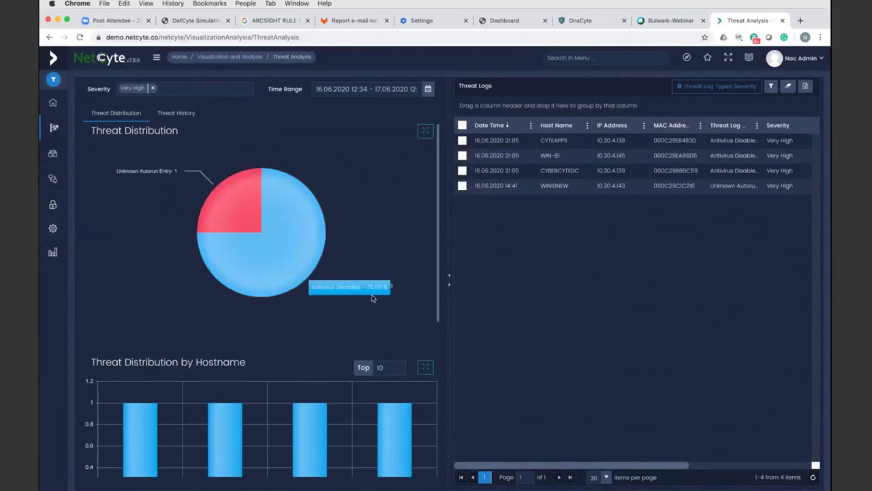
mouse_move(138, 176)
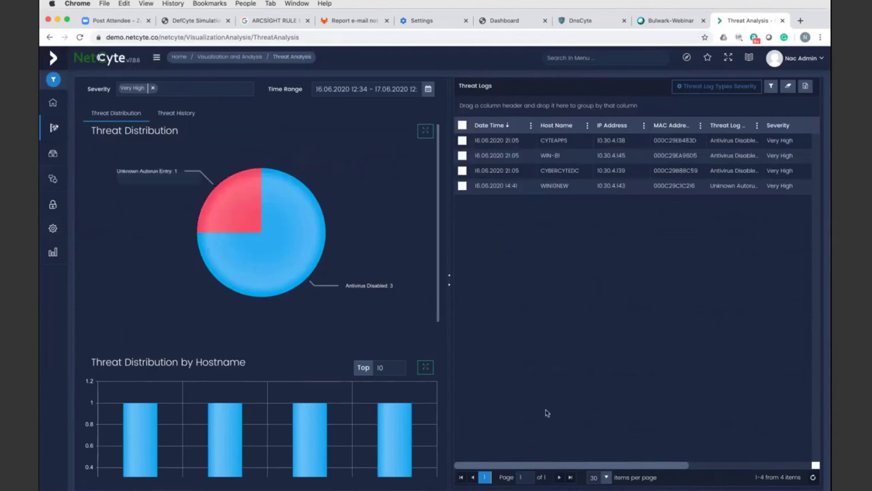
drag(566, 465, 678, 471)
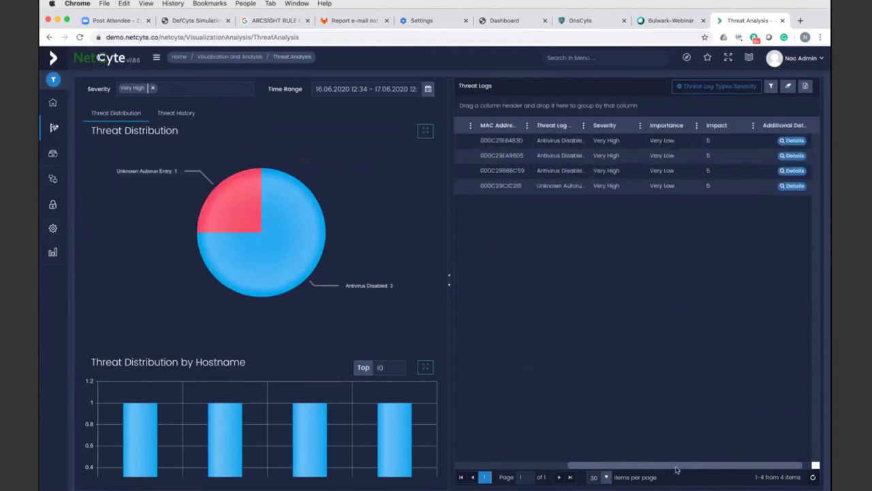
click(787, 186)
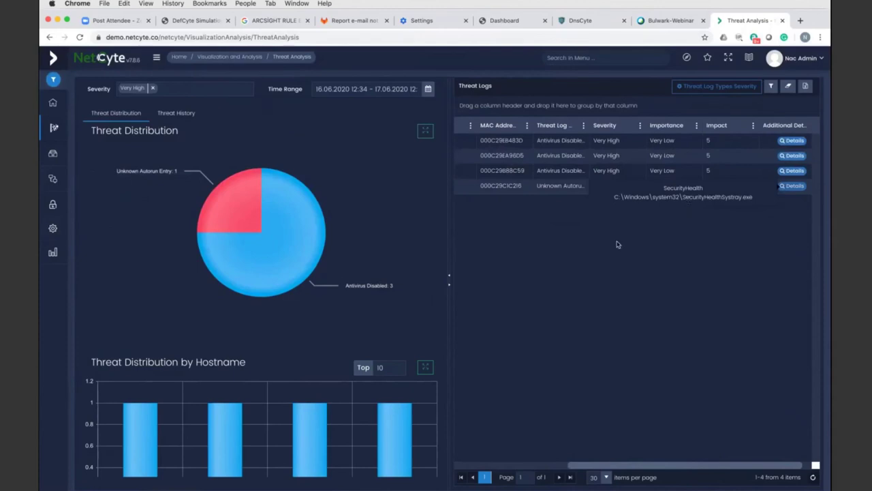
- Go to the Windows Malware Analysis view
scroll(163, 231, down, 5)
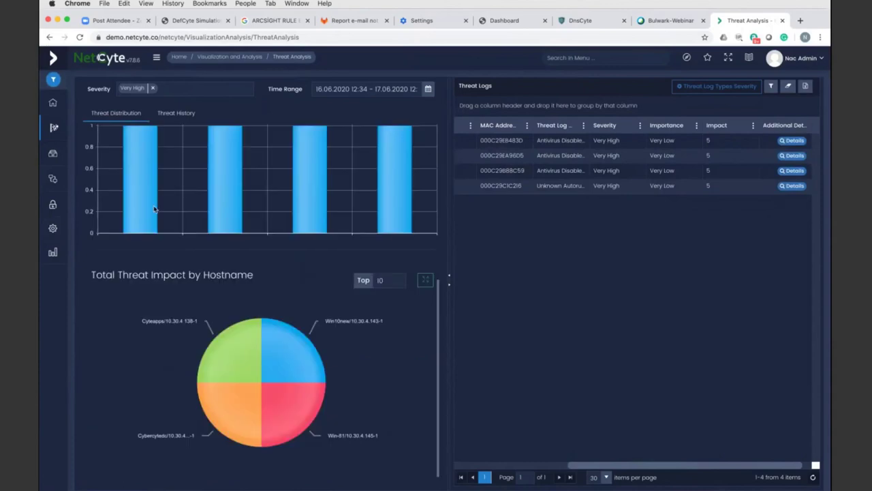
mouse_move(54, 127)
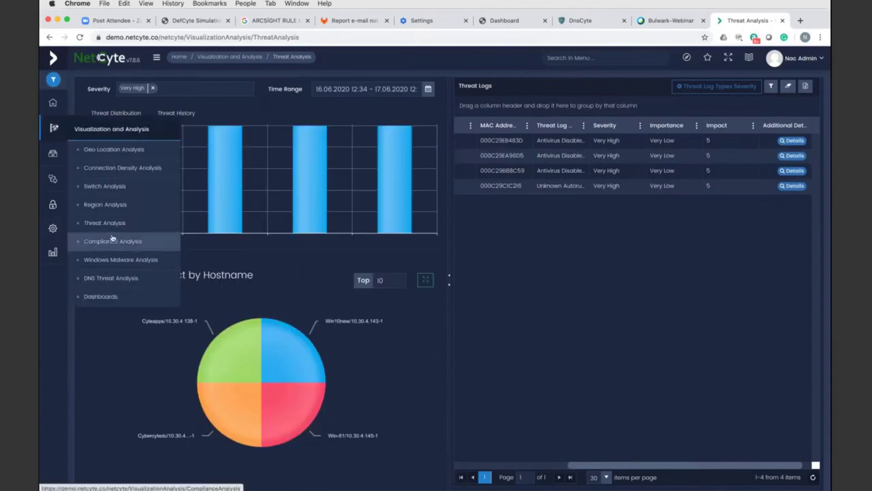
click(120, 262)
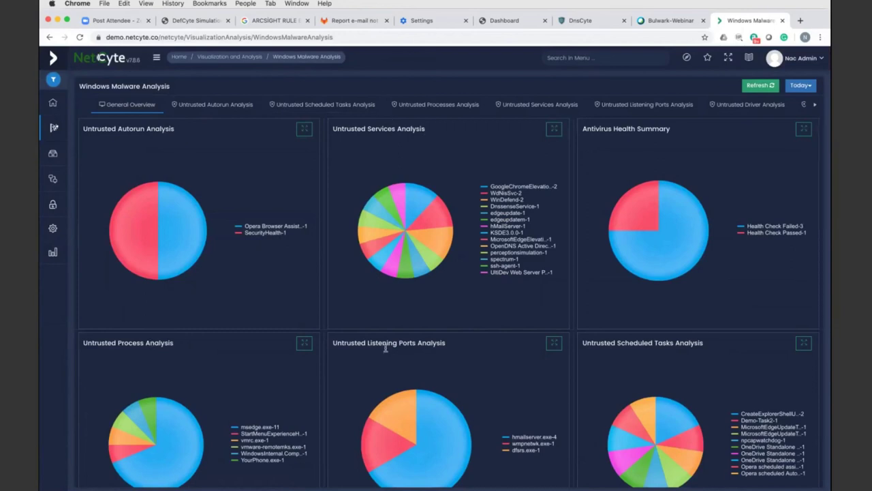
- Review the General Overview charts and open the Untrusted Services Analysis tab
scroll(386, 352, down, 1)
scroll(290, 323, down, 4)
scroll(291, 324, up, 2)
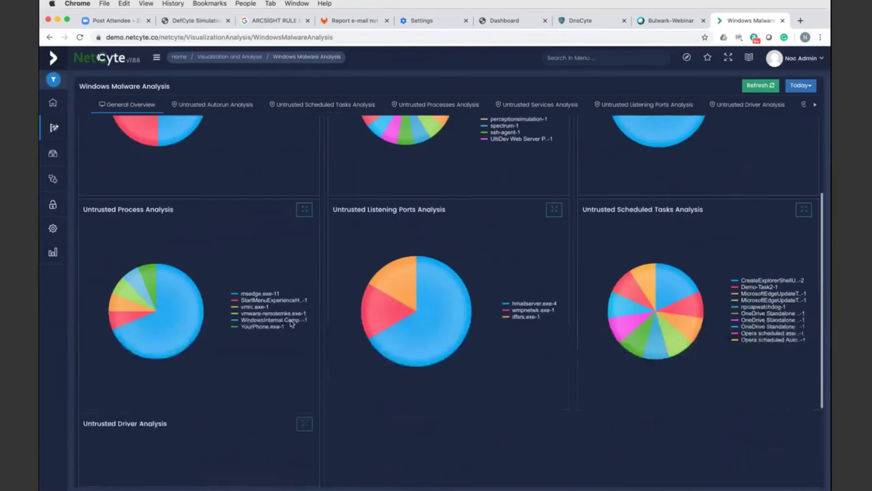
scroll(291, 325, up, 4)
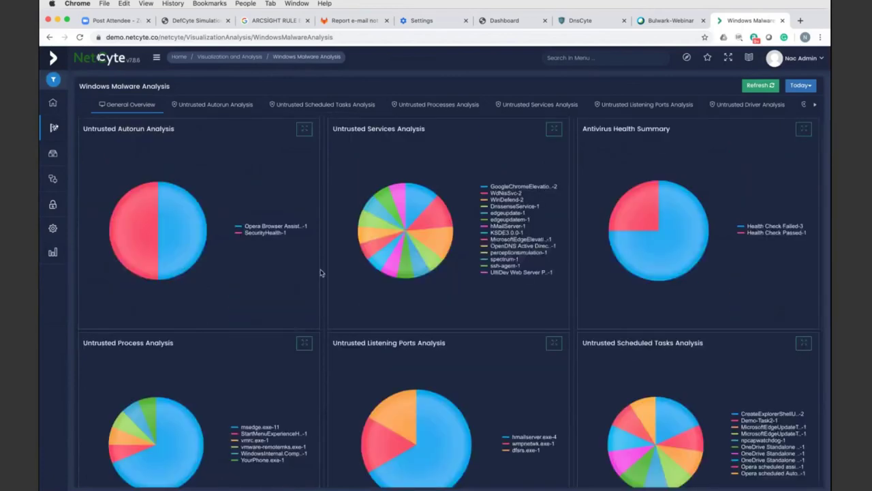
click(408, 206)
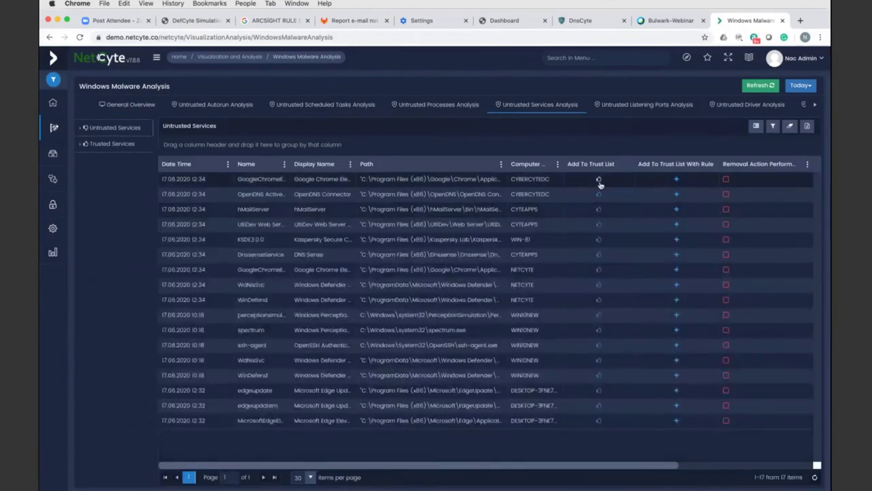
- Trust both GoogleChromeElevationService entries, leaving 15 untrusted services, and open the Switch Analysis map
click(599, 181)
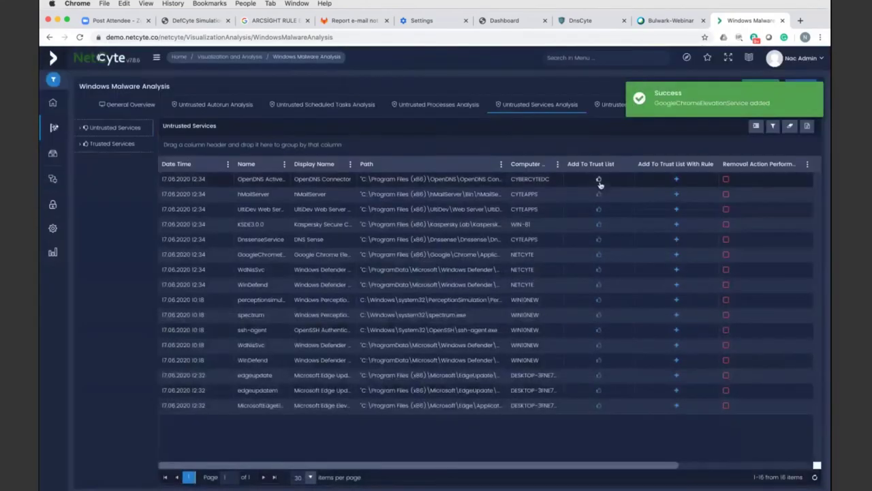
click(600, 255)
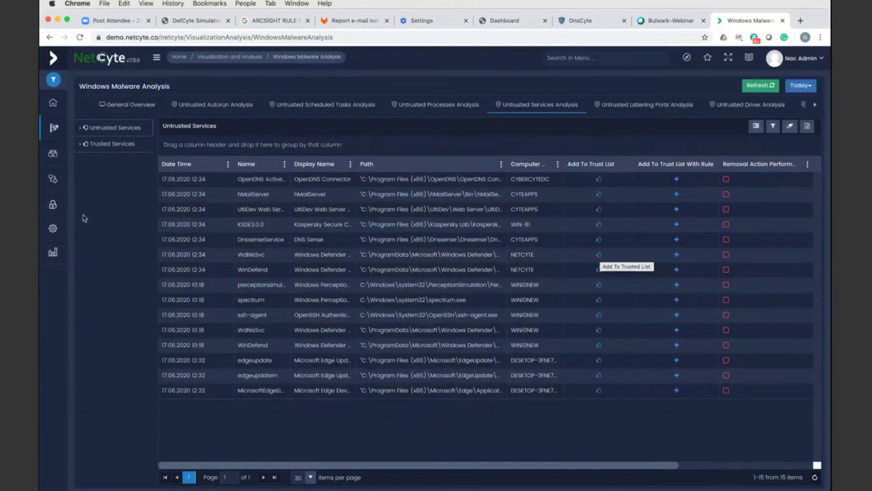
mouse_move(49, 129)
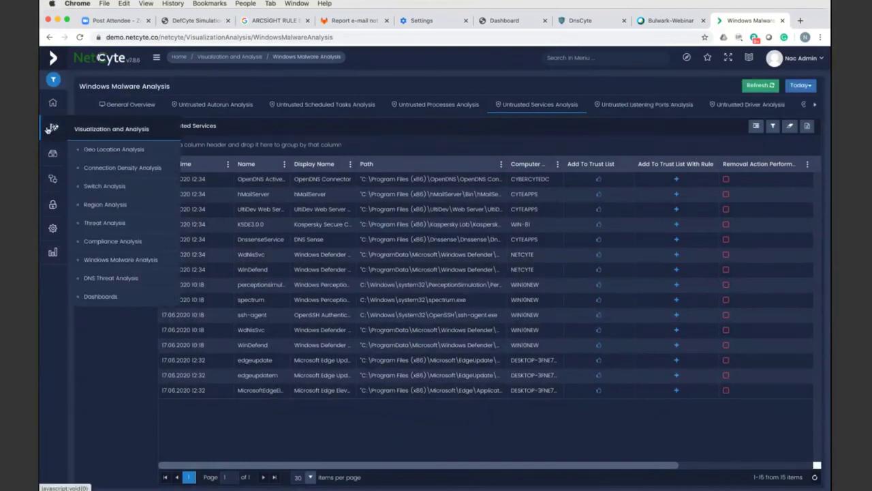
click(106, 186)
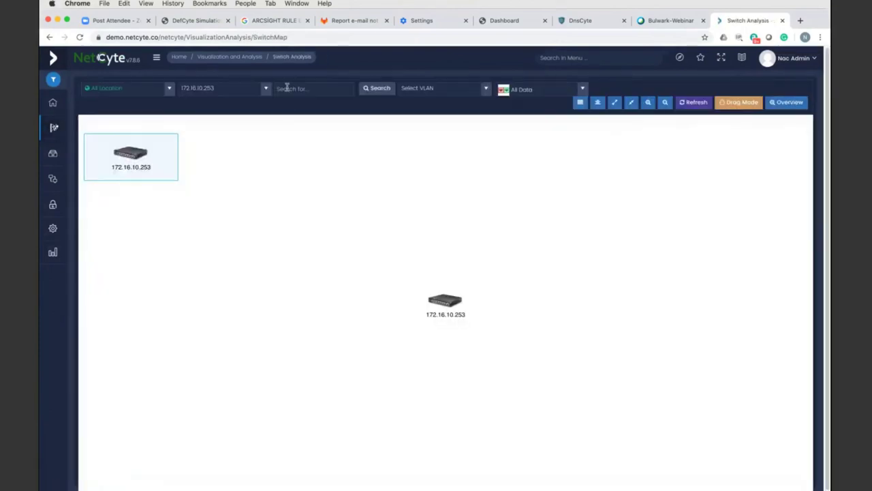
- Search the switch map for administrator, expanding 172.16.10.253 / 1 and GigabitEthernet1/0/12 to NETCYTE-TEST, then open Geo Location Analysis
click(287, 87)
text(administrator)
click(368, 95)
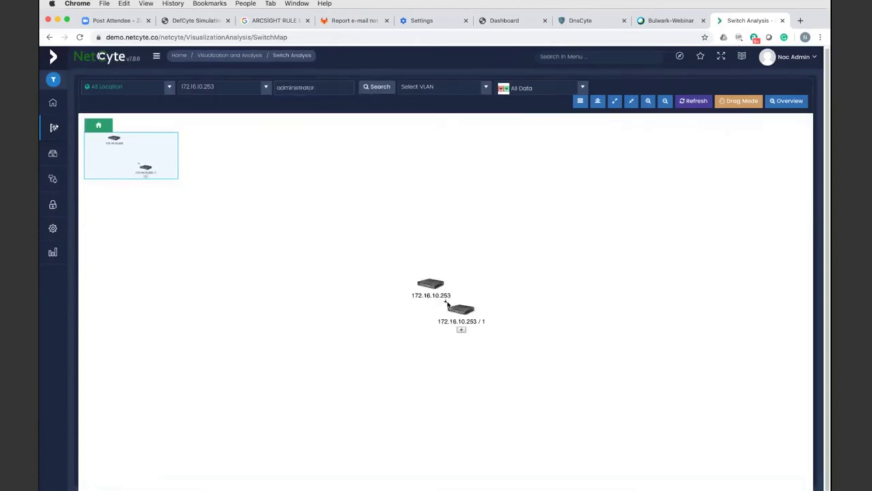
click(479, 350)
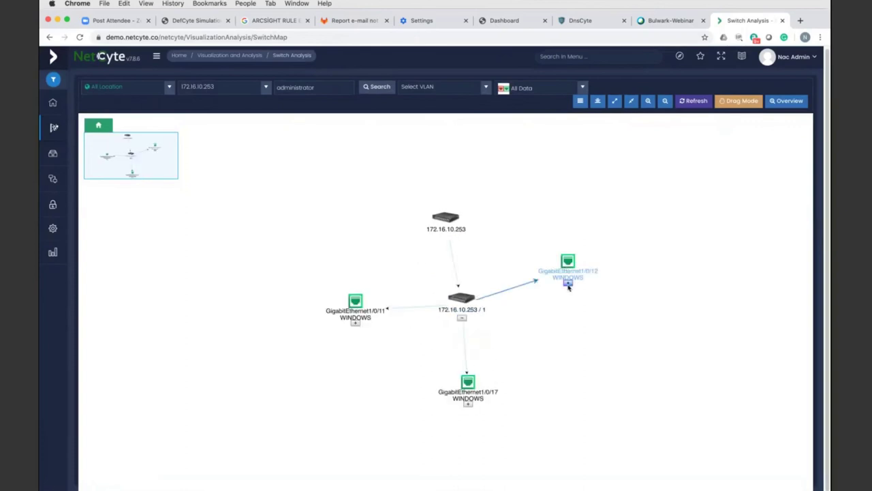
click(567, 282)
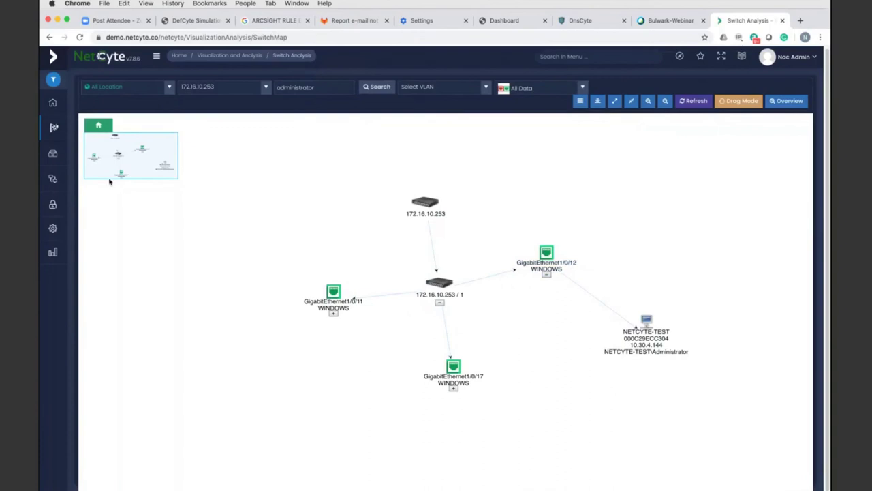
mouse_move(55, 128)
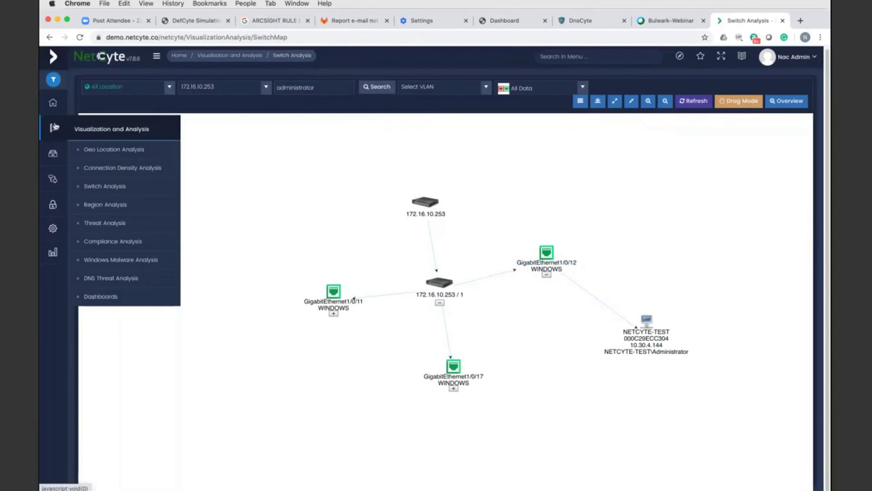
click(100, 150)
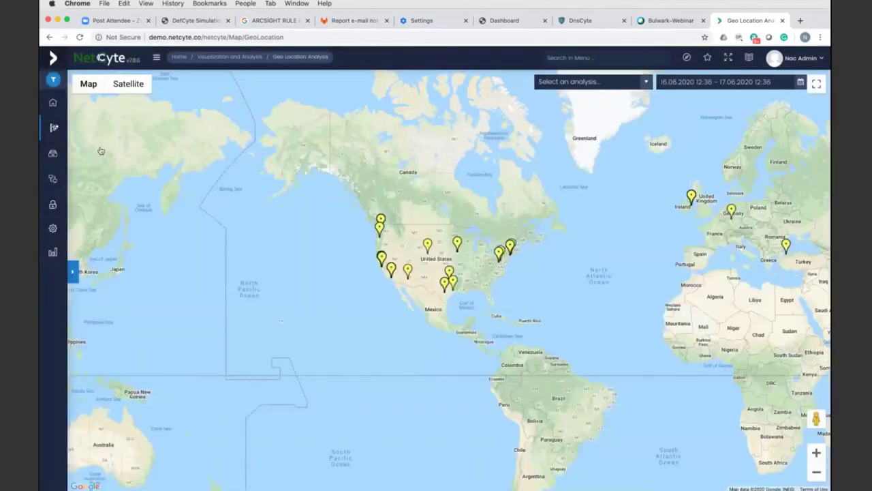
- Apply the default analysis to the geolocation map and show Frankfurt, Germany's connection details
mouse_move(639, 231)
mouse_down()
mouse_move(625, 230)
mouse_move(693, 235)
mouse_move(634, 243)
mouse_up()
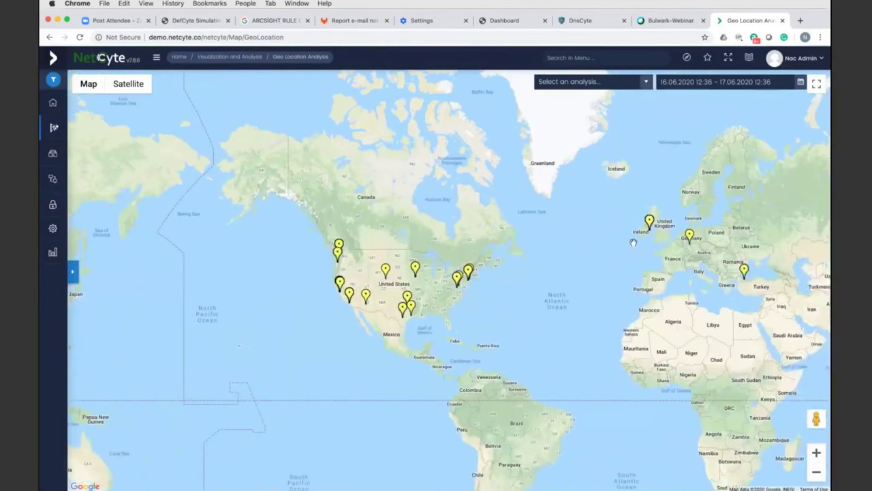
click(690, 237)
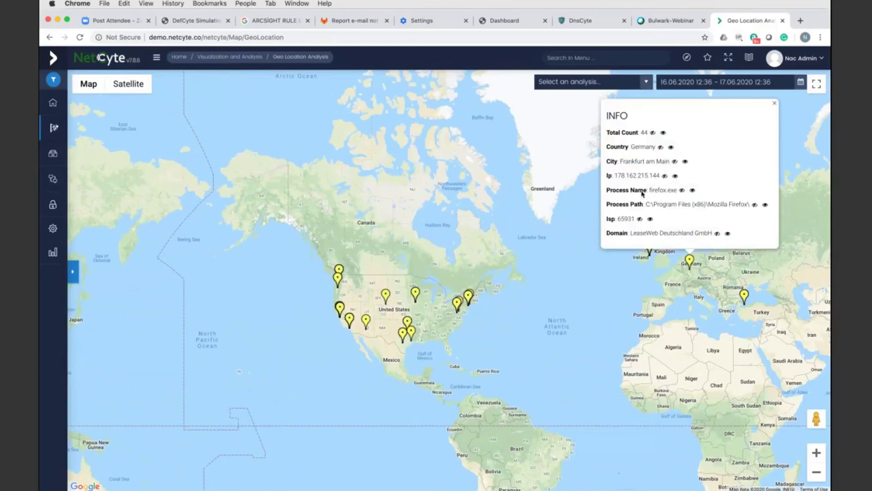
click(587, 81)
click(566, 126)
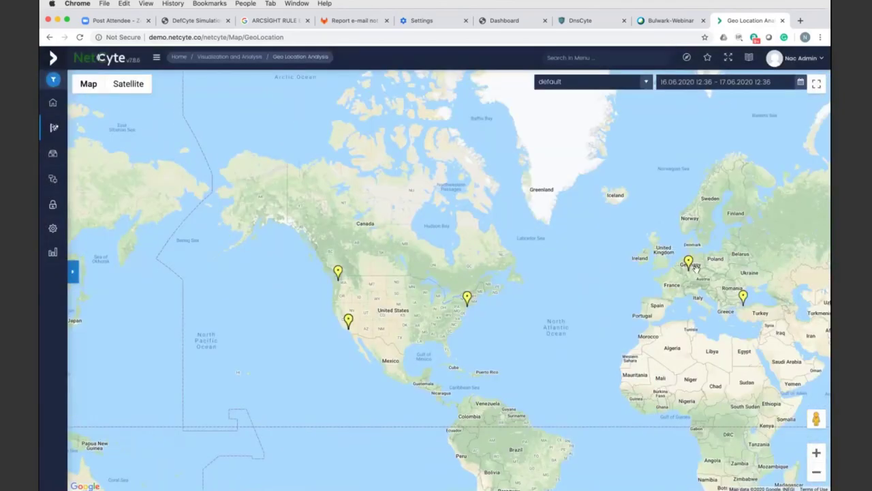
click(694, 267)
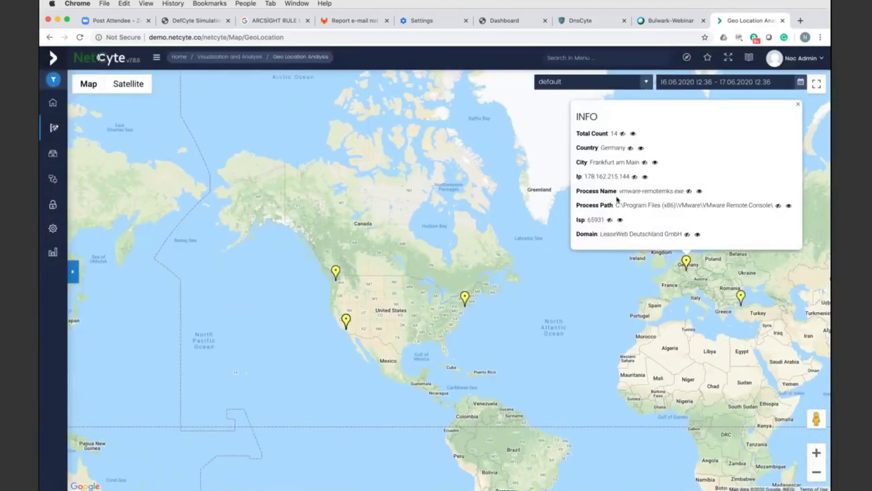